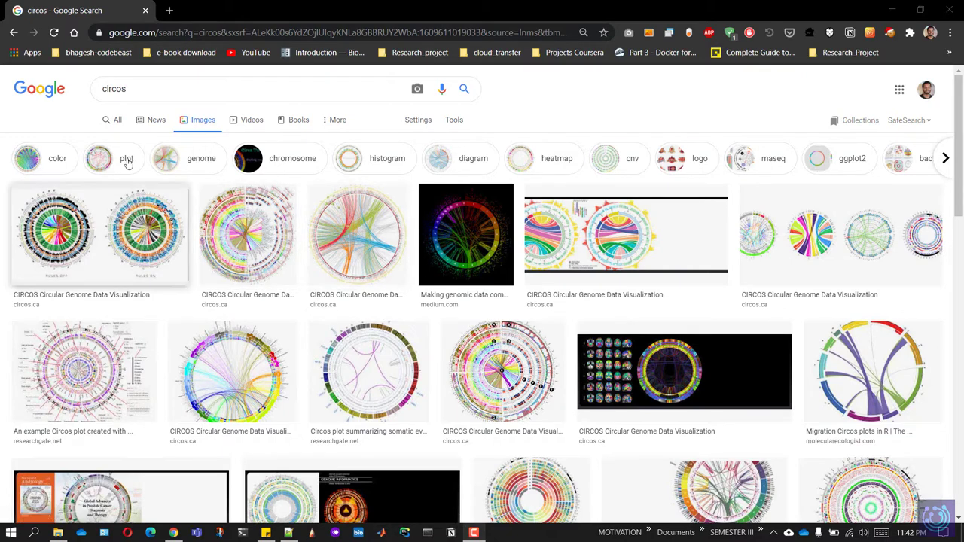
# Go from the circos.ca result to the Software Installation page and scroll to its Installation section.
pyautogui.click(114, 120)
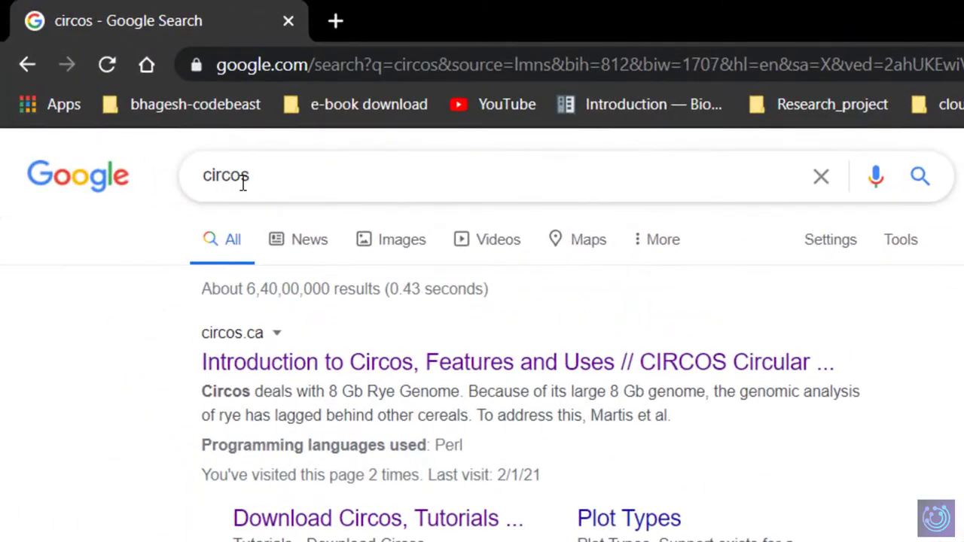
pyautogui.click(299, 365)
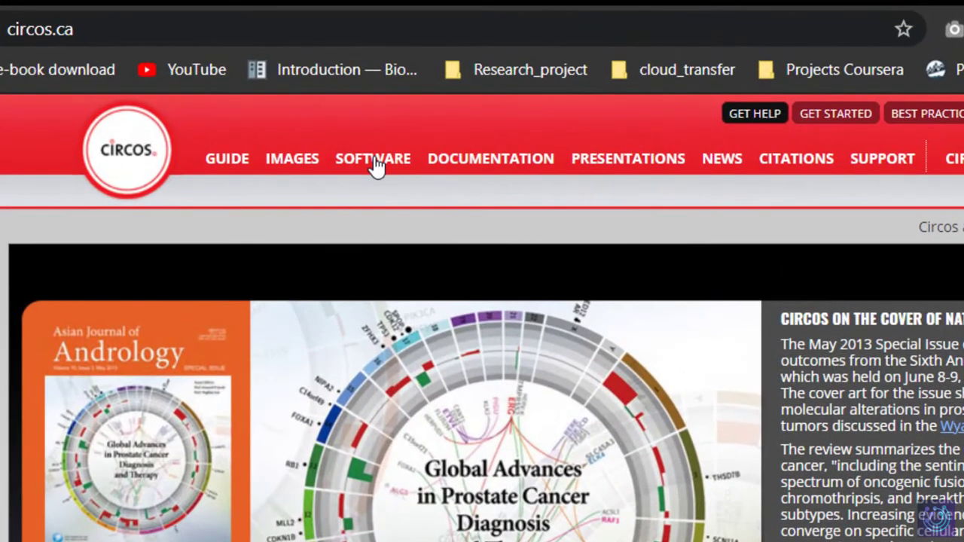
pyautogui.click(375, 165)
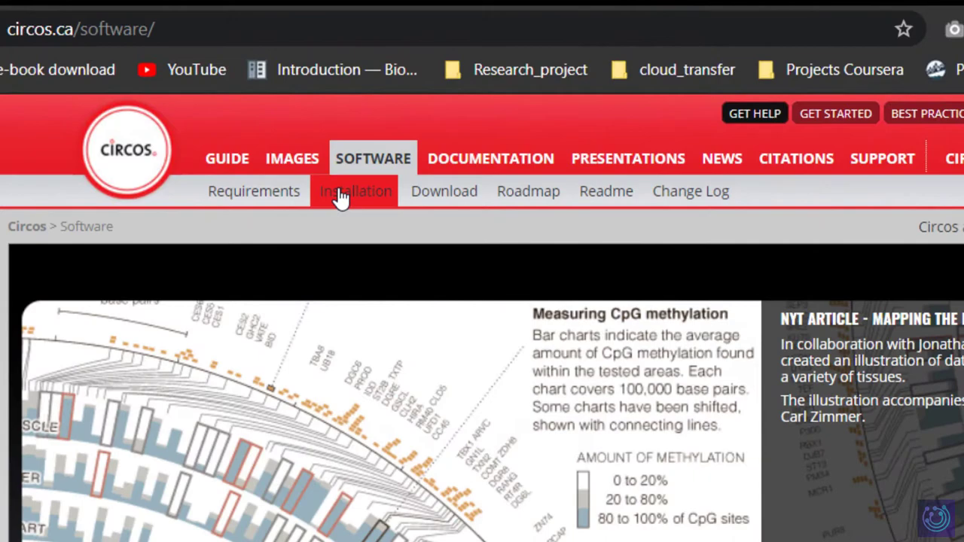
pyautogui.click(340, 196)
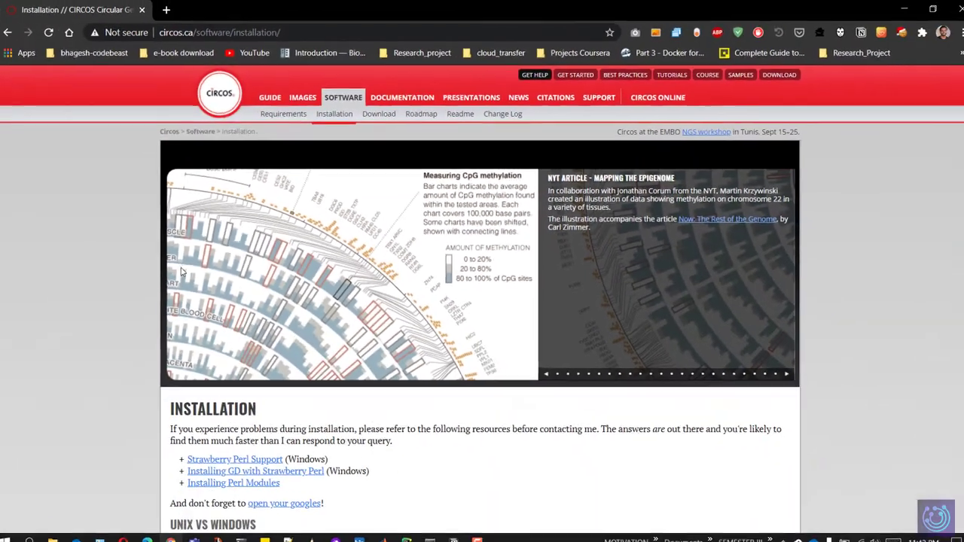
pyautogui.scroll(-3, 162, 308)
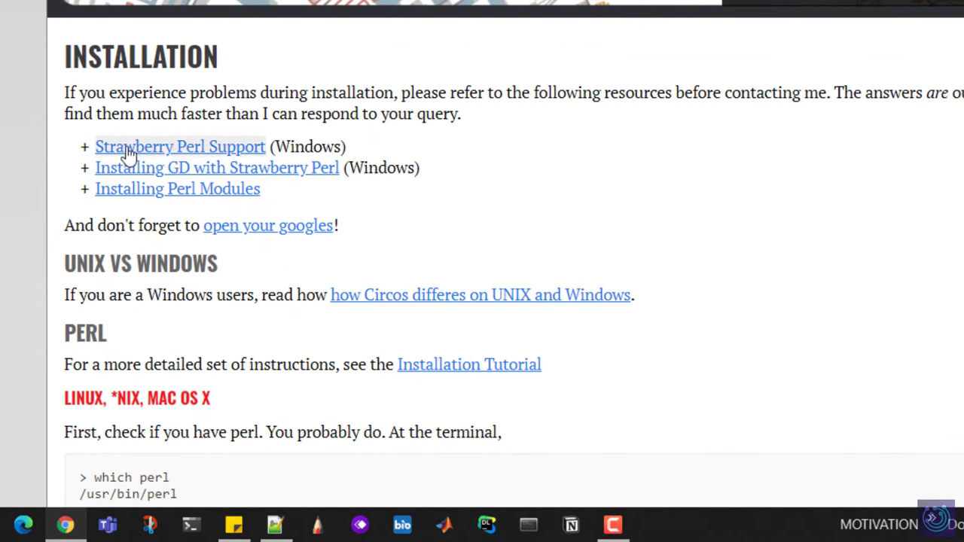
# Follow Strawberry Perl Support to the homepage and cancel the 64-bit 5.32.0.1 .msi download prompt.
pyautogui.click(196, 148)
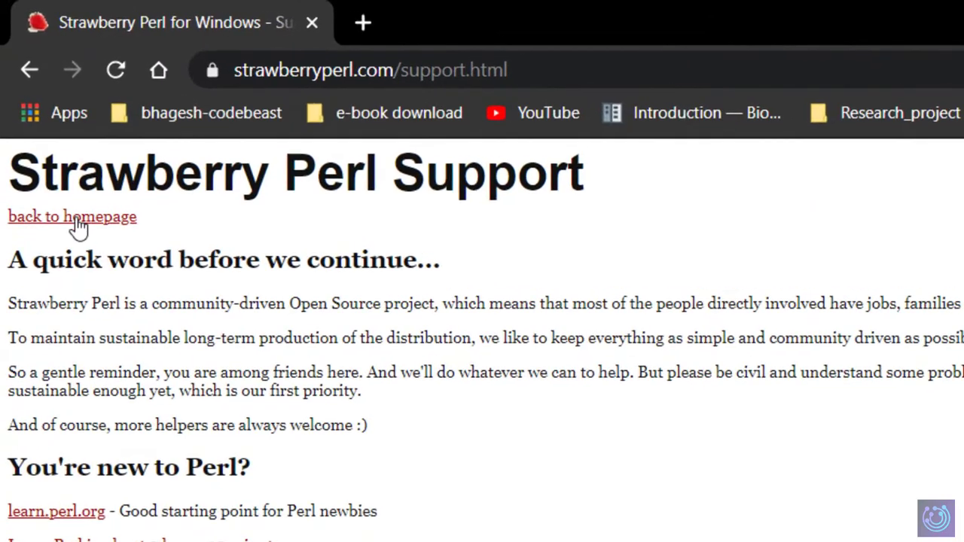
pyautogui.click(38, 103)
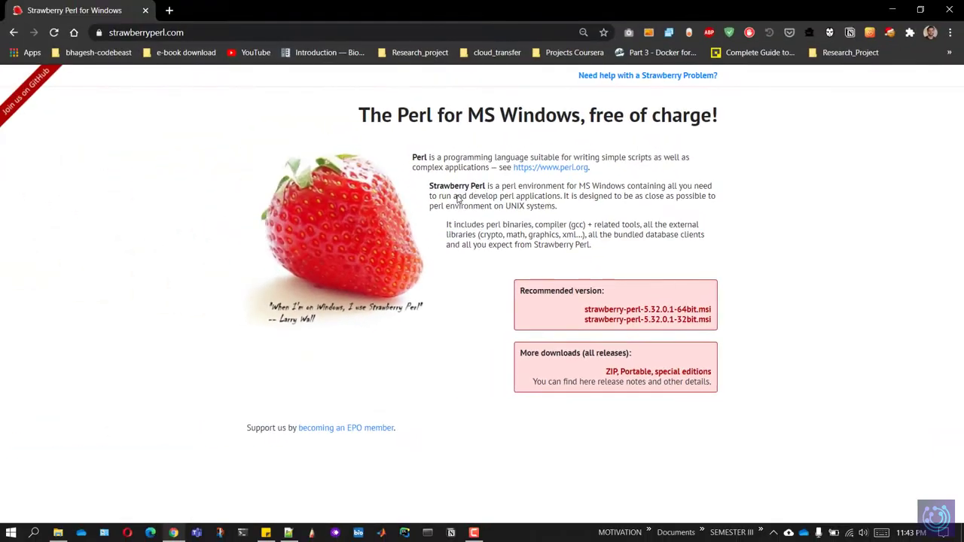
pyautogui.click(522, 236)
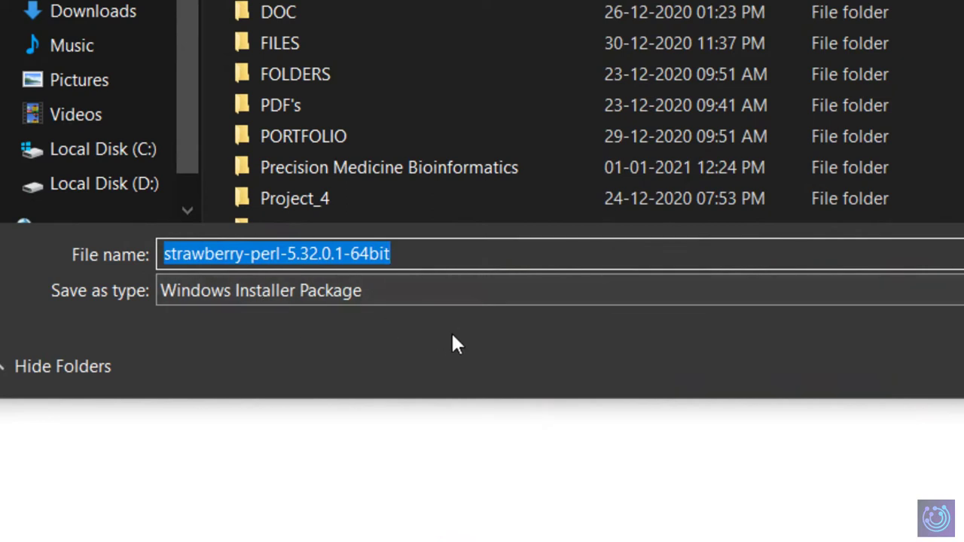
pyautogui.press('Return')
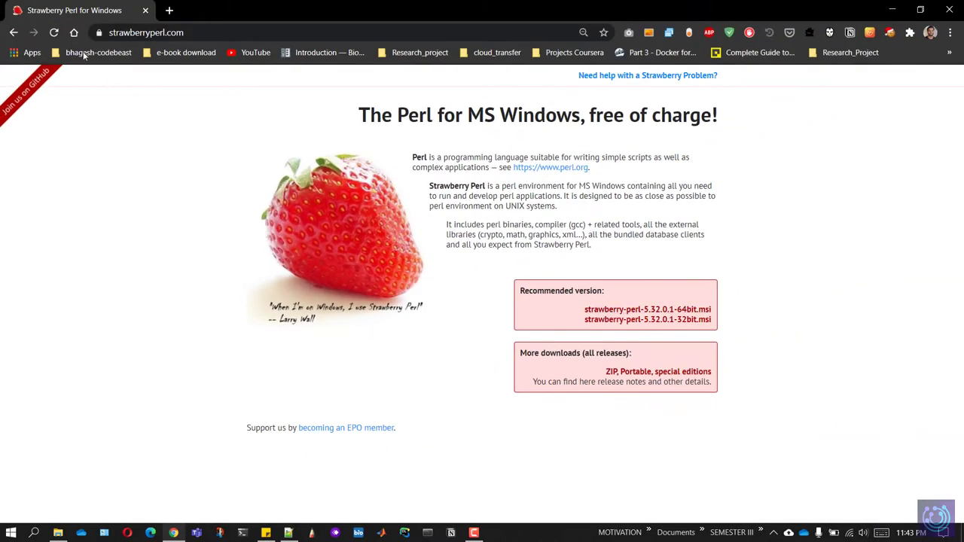
# Go back twice to the Circos installation page.
pyautogui.click(14, 32)
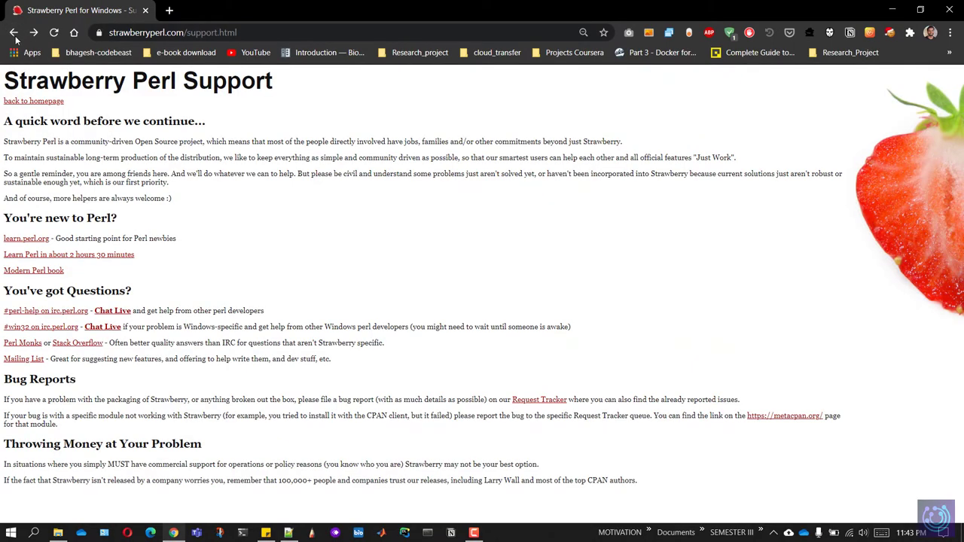
pyautogui.click(14, 33)
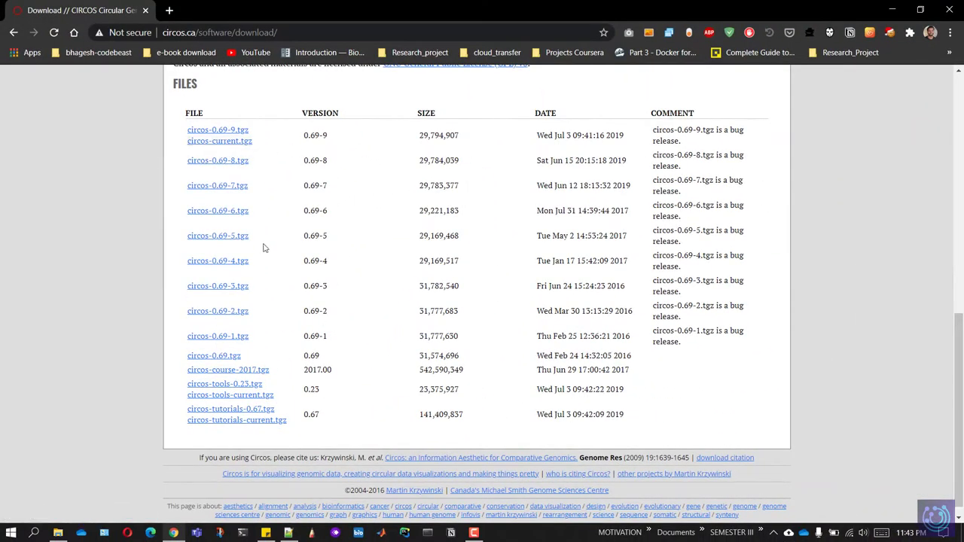
# Extract circos-current.tgz, then circos-0.69-9.tar, in place with 7-Zip.
pyautogui.hotkey('alt', 'Tab')
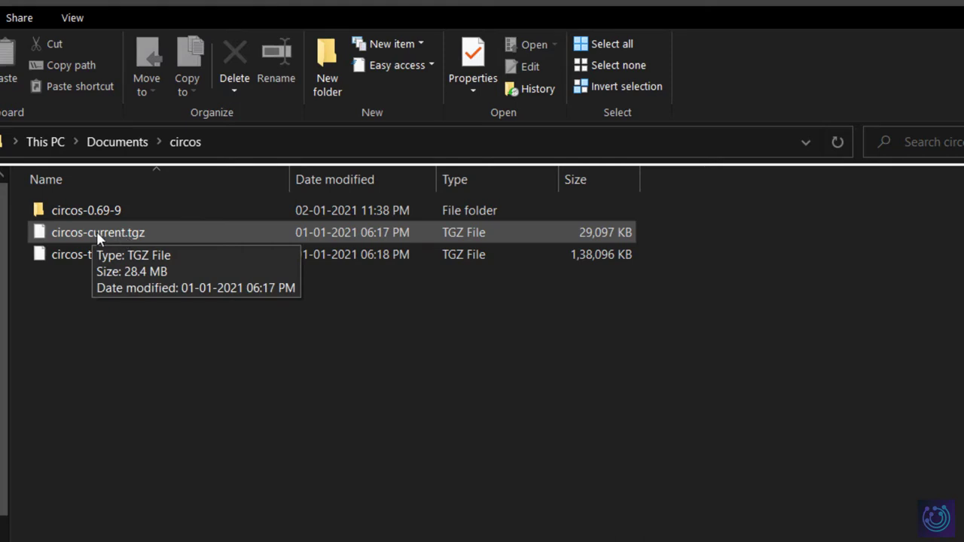
pyautogui.rightClick(97, 231)
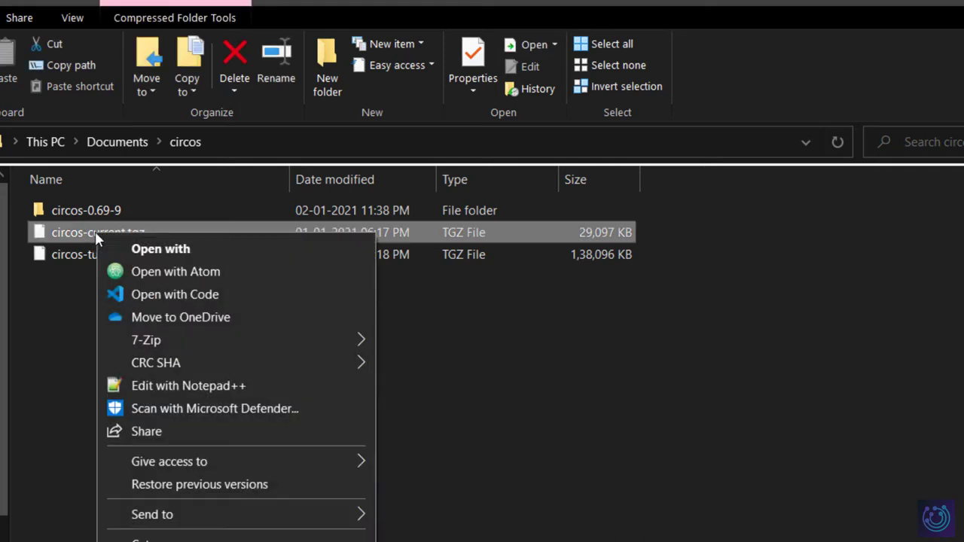
pyautogui.moveTo(162, 341)
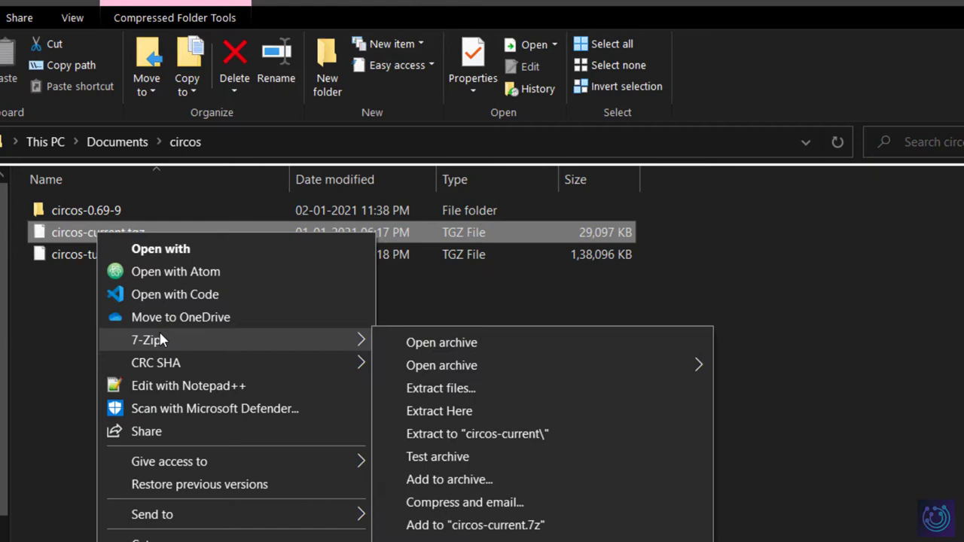
pyautogui.click(435, 412)
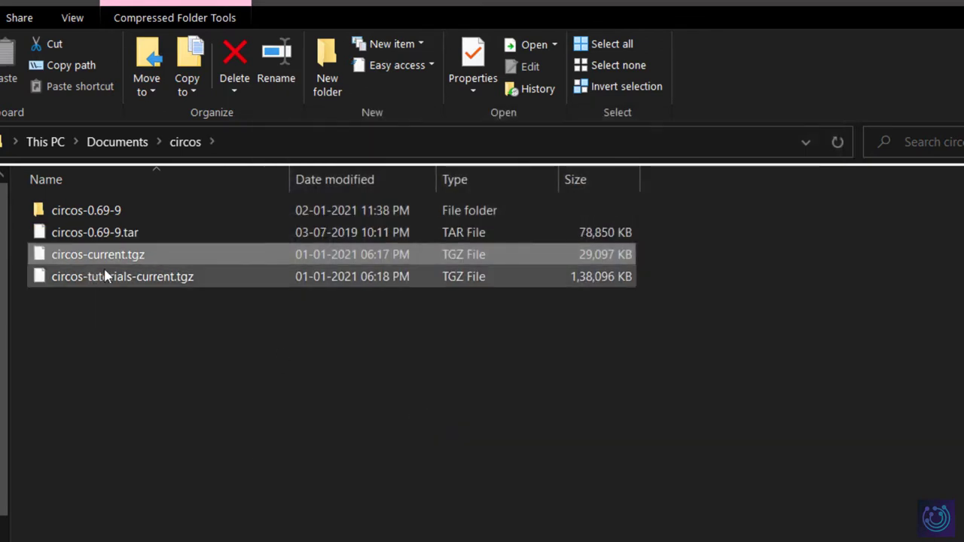
pyautogui.keyDown('ctrl'); pyautogui.click(134, 235); pyautogui.keyUp('ctrl')
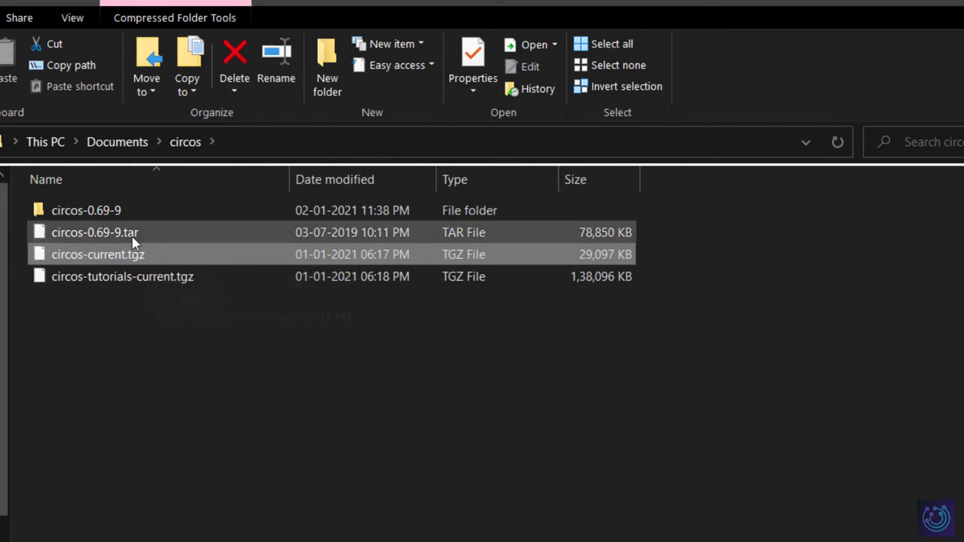
pyautogui.click(134, 235)
pyautogui.rightClick(133, 235)
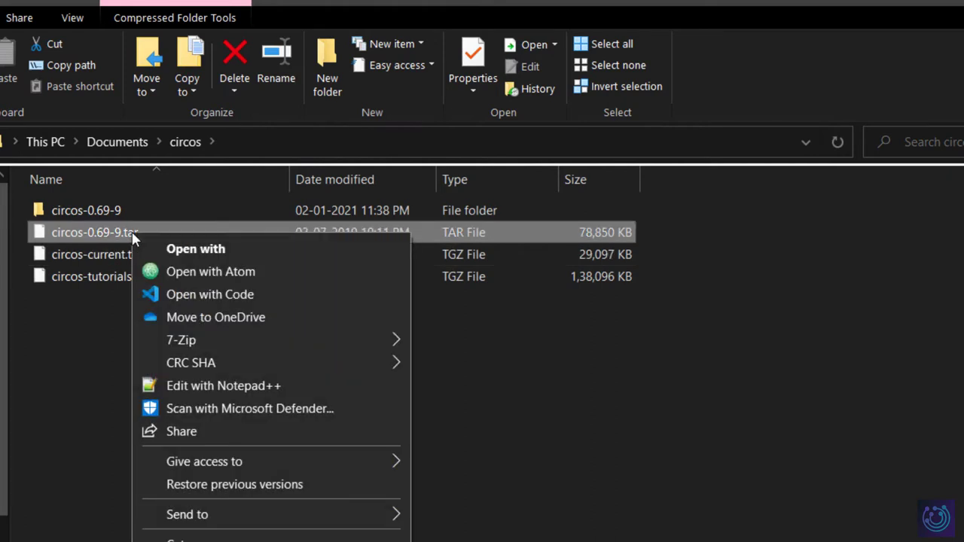
pyautogui.moveTo(193, 340)
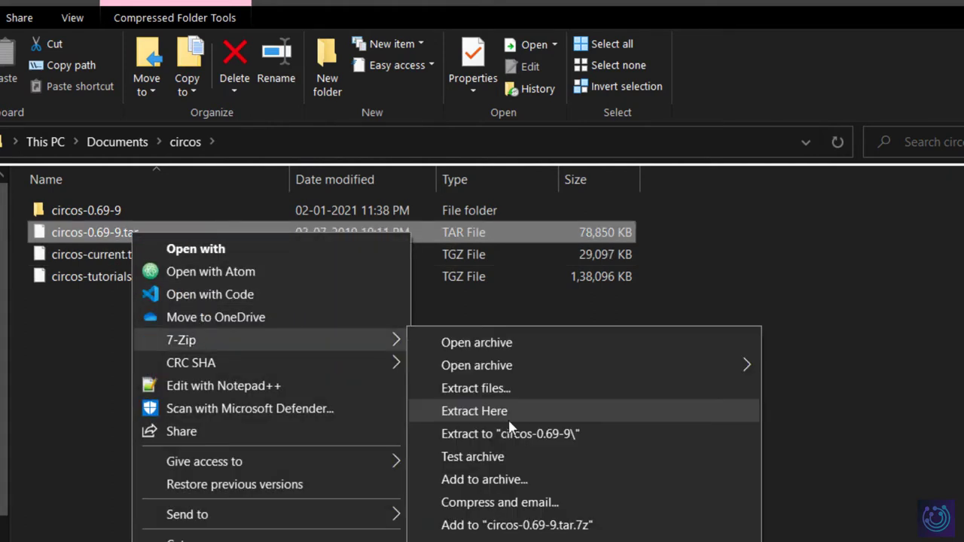
pyautogui.click(78, 336)
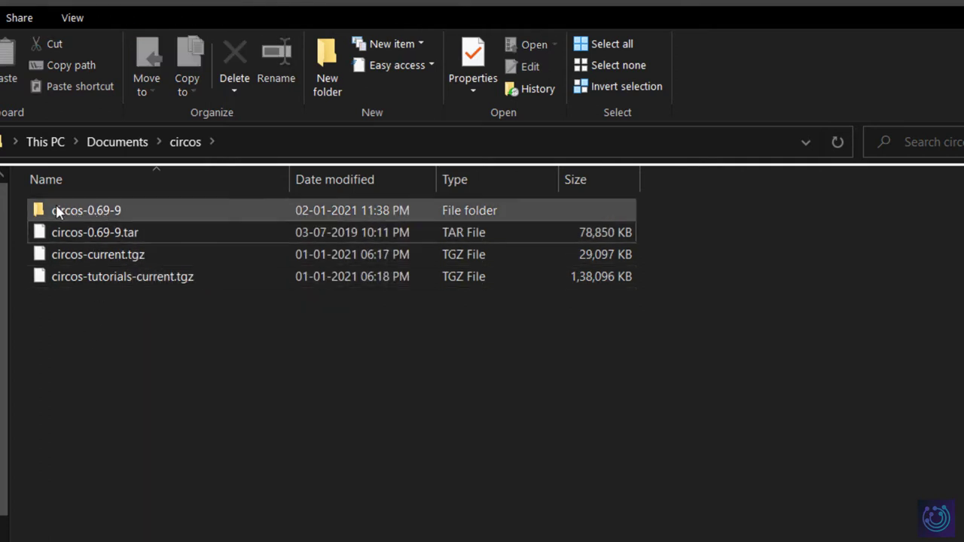
# Open the circos-0.69-9 folder and copy its full path from the address bar.
pyautogui.doubleClick(150, 207)
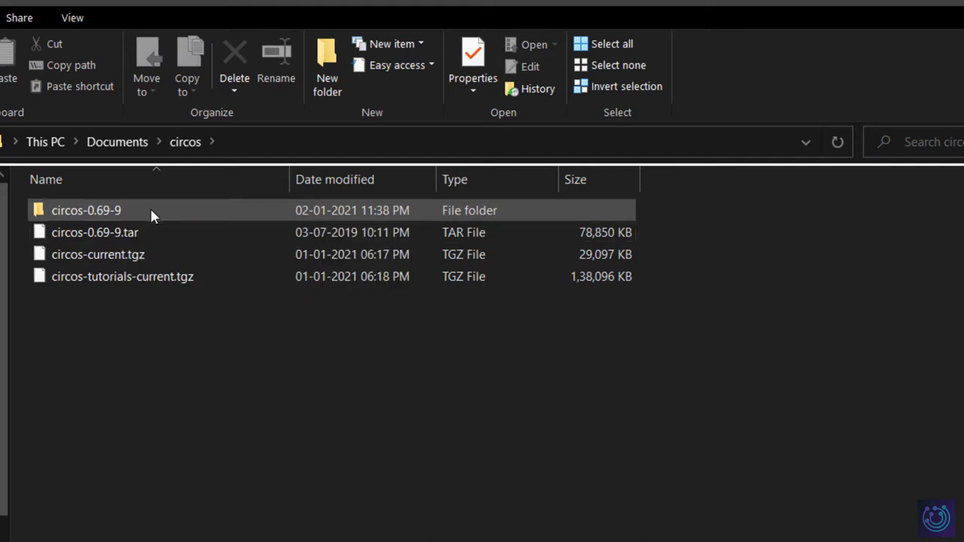
pyautogui.click(412, 143)
pyautogui.hotkey('ctrl', 'c')
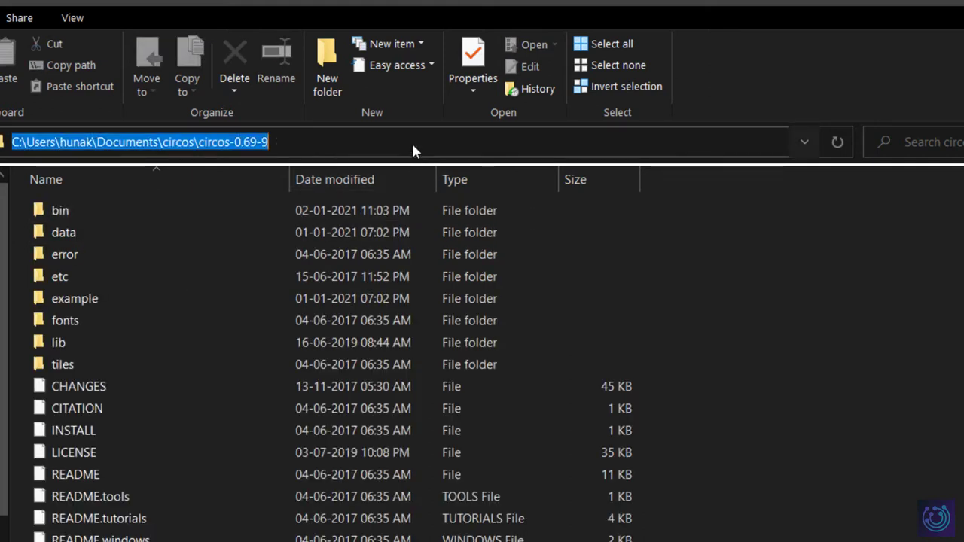
pyautogui.rightClick(88, 135)
pyautogui.click(138, 198)
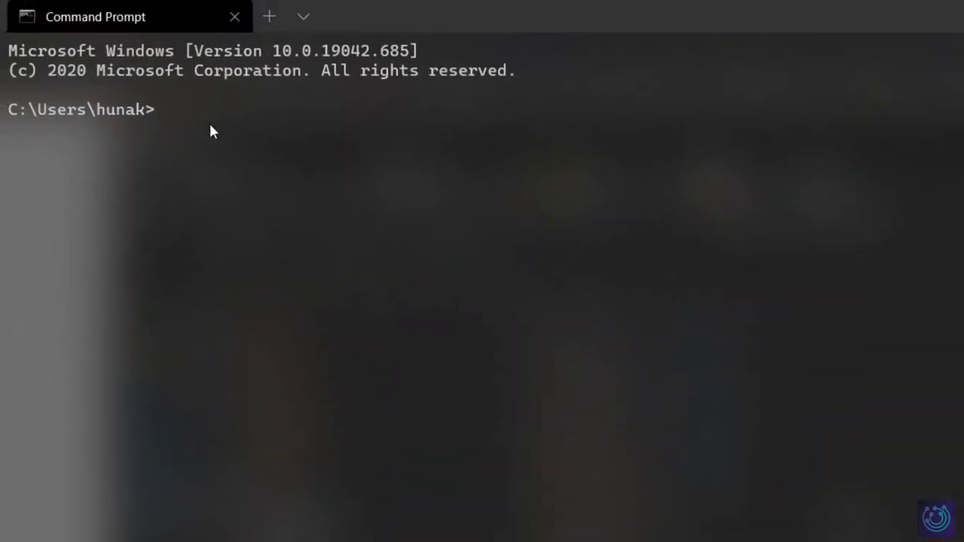
# Change into the pasted circos-0.69-9 path, list it with dir, then cd into bin.
pyautogui.write('cd')
pyautogui.hotkey('ctrl', 'v')
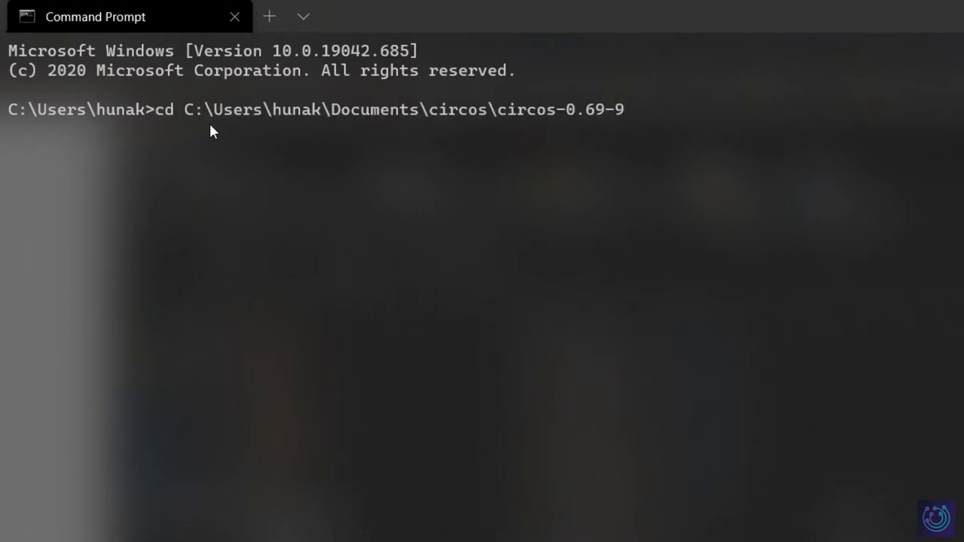
pyautogui.press('Return')
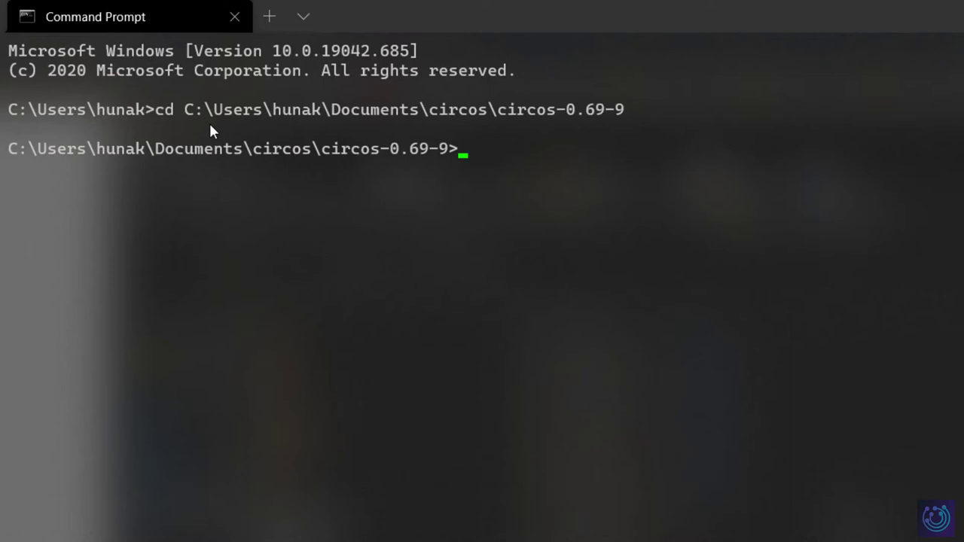
pyautogui.write('dir')
pyautogui.press('Return')
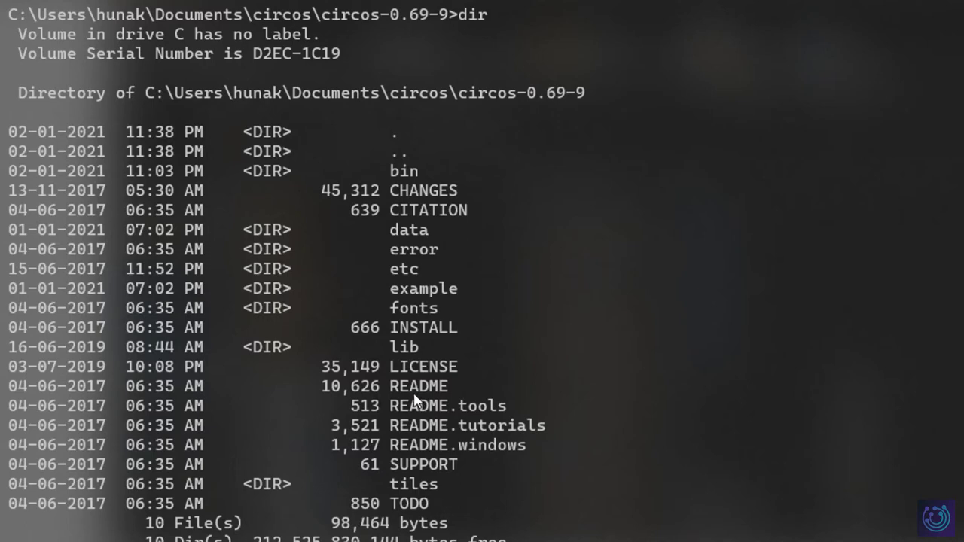
pyautogui.scroll(-2, 419, 404)
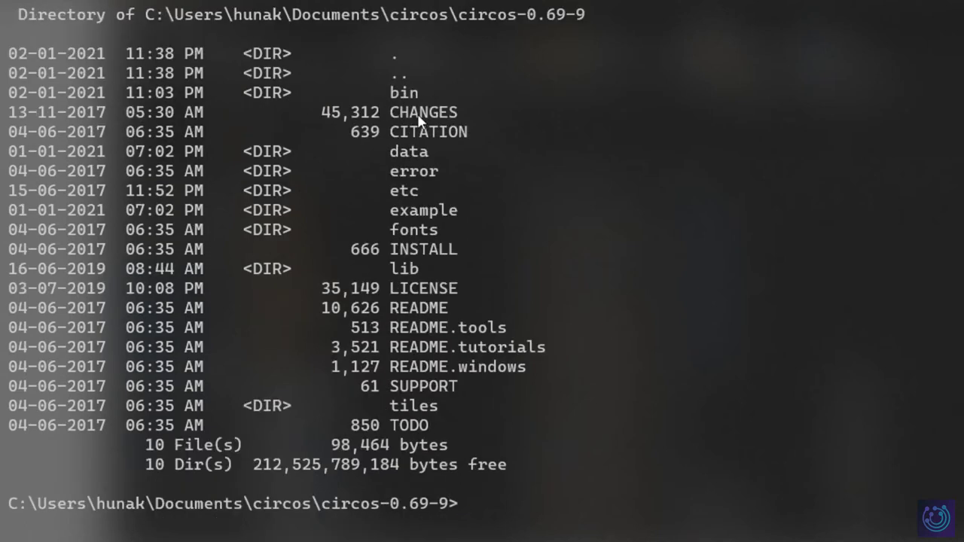
pyautogui.write('cd bin')
pyautogui.press('Return')
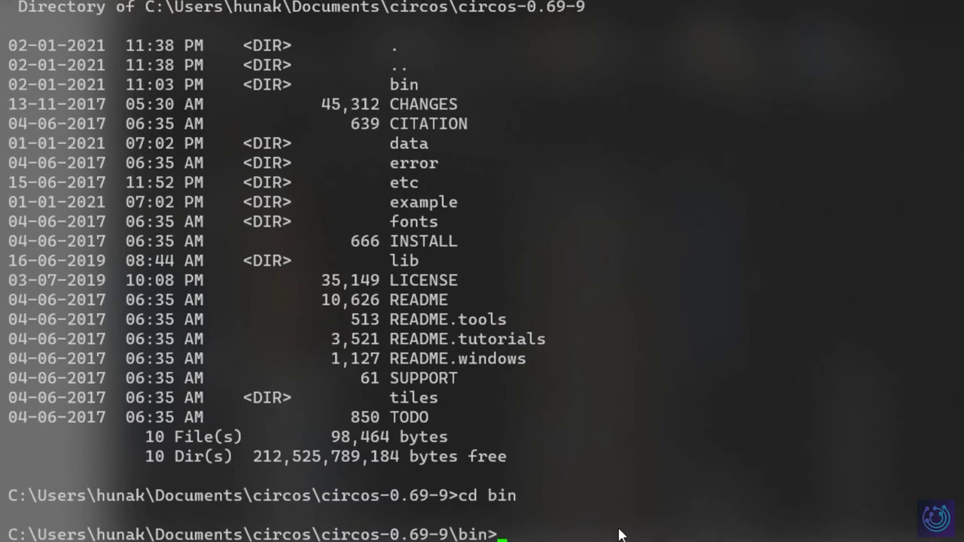
# Clear the console with cls and list the bin folder's files with dir.
pyautogui.scroll(-2, 617, 468)
pyautogui.write('cls')
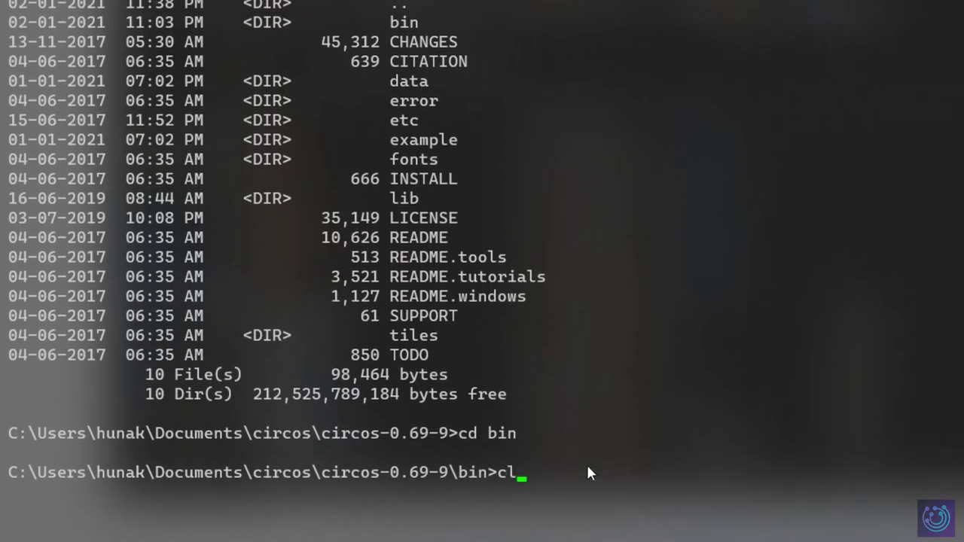
pyautogui.press('Return')
pyautogui.write('dir')
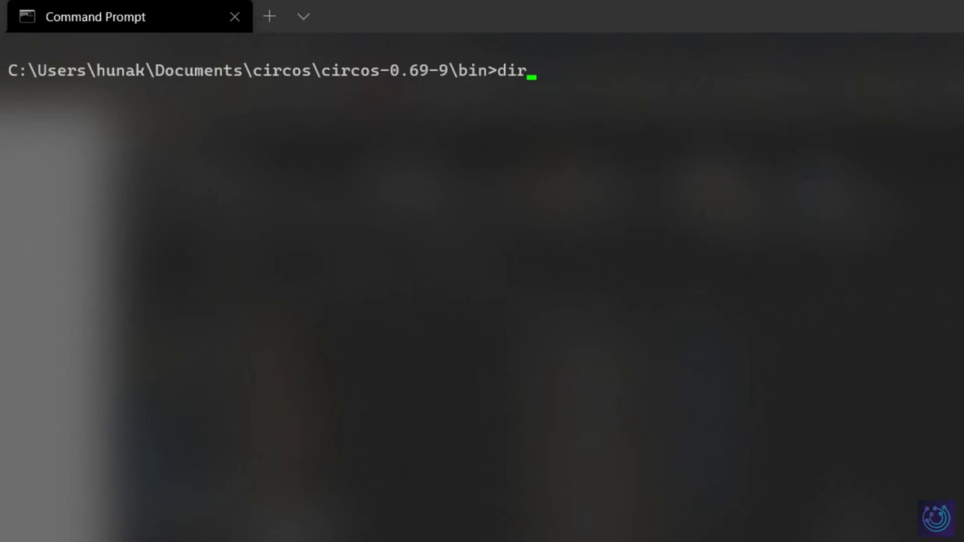
pyautogui.press('Return')
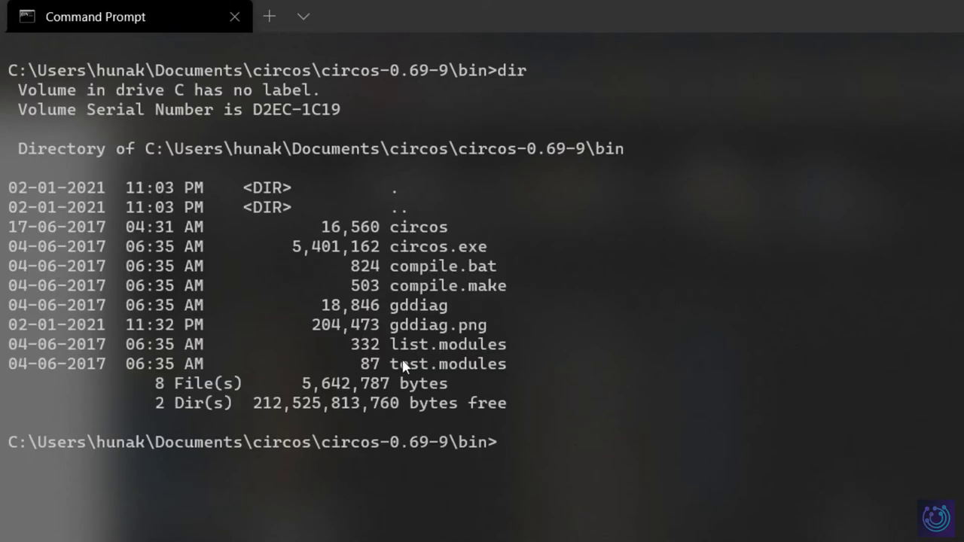
# Enter bash test.modules, completing the file name with Tab.
pyautogui.moveTo(391, 366); pyautogui.dragTo(457, 369)
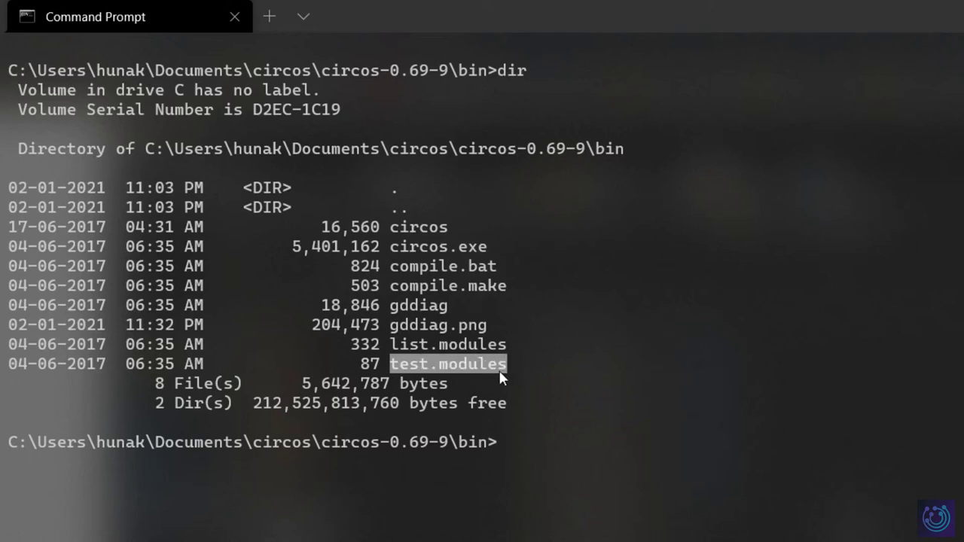
pyautogui.hotkey('ctrl', 'c')
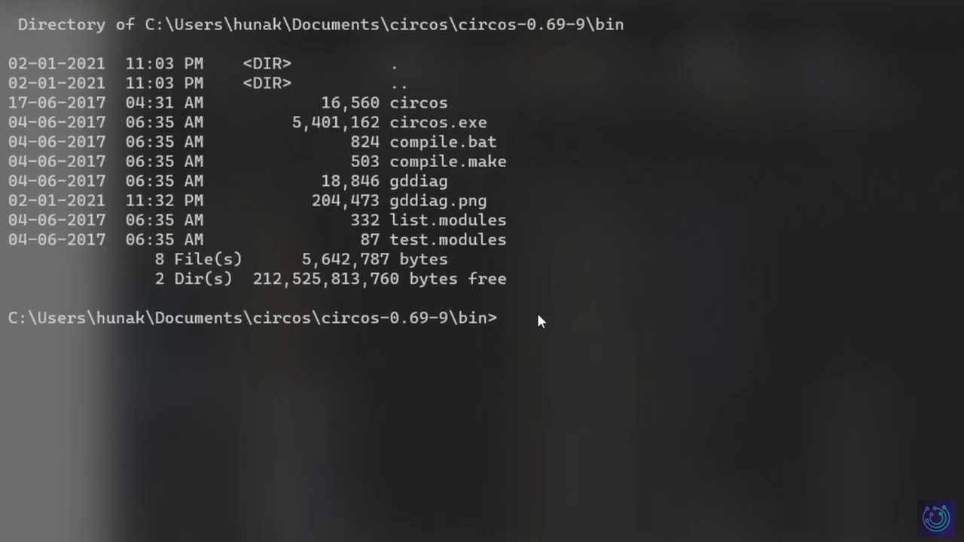
pyautogui.write('bash test')
pyautogui.press('Tab')
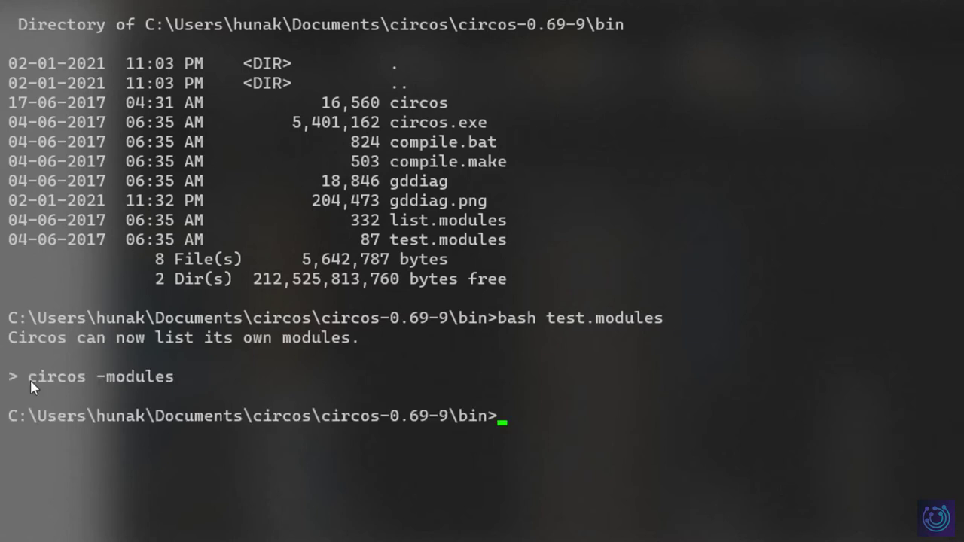
# Copy the suggested circos -modules command and run perl circos -modules.
pyautogui.moveTo(28, 377); pyautogui.dragTo(175, 379)
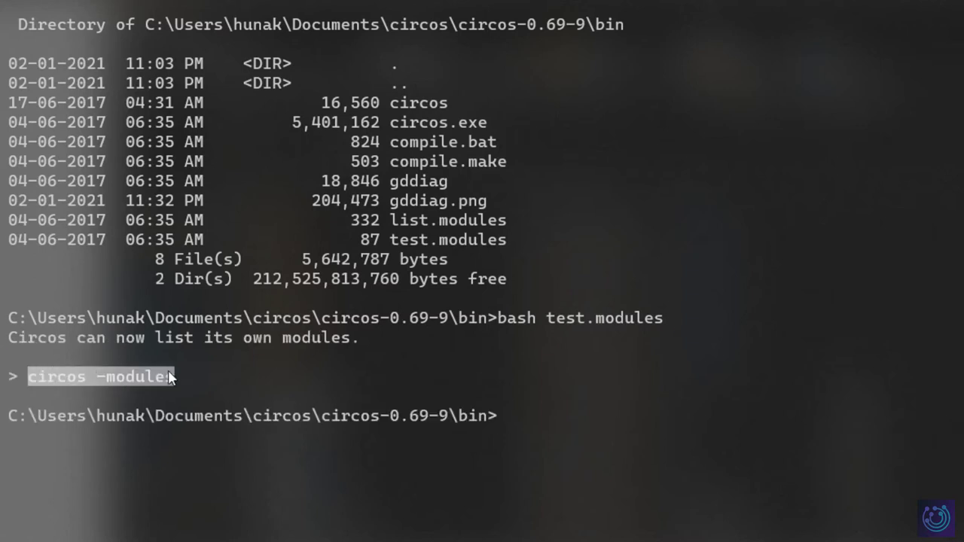
pyautogui.hotkey('ctrl', 'c')
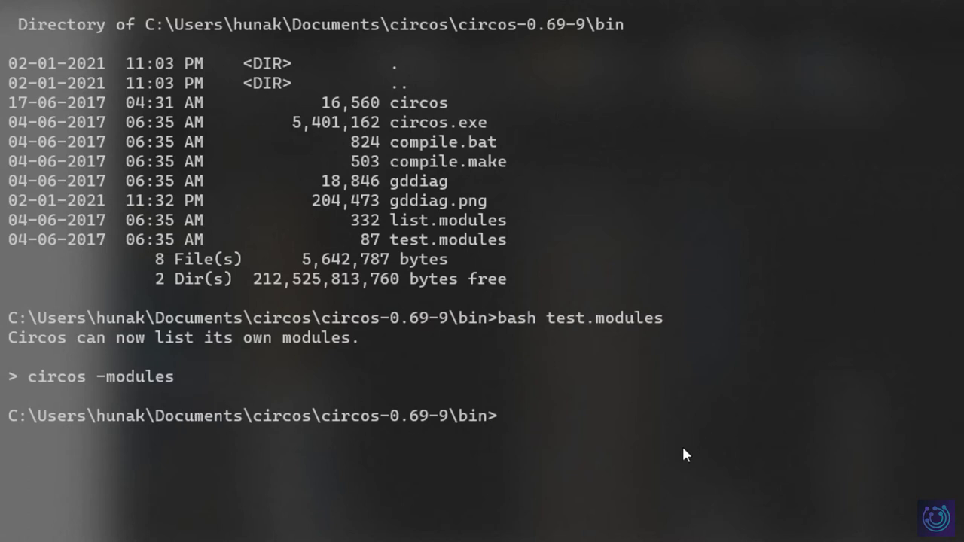
pyautogui.write('perl ')
pyautogui.write('circos ')
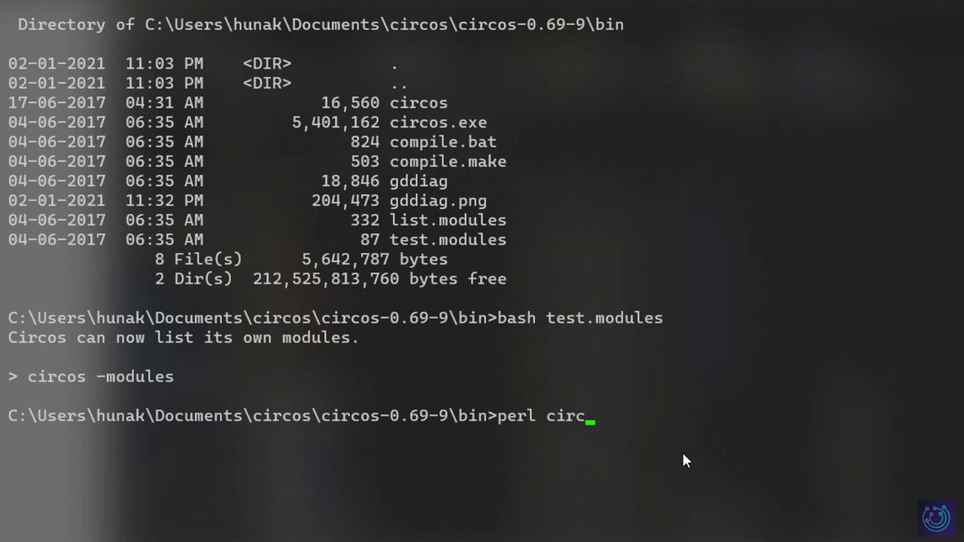
pyautogui.write('0')
pyautogui.press('BackSpace')
pyautogui.write('-modules')
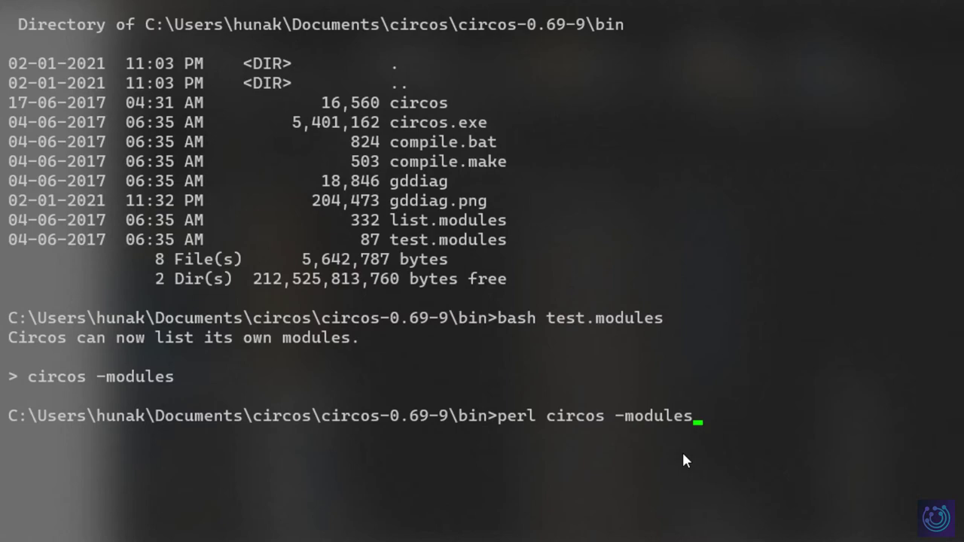
pyautogui.press('Return')
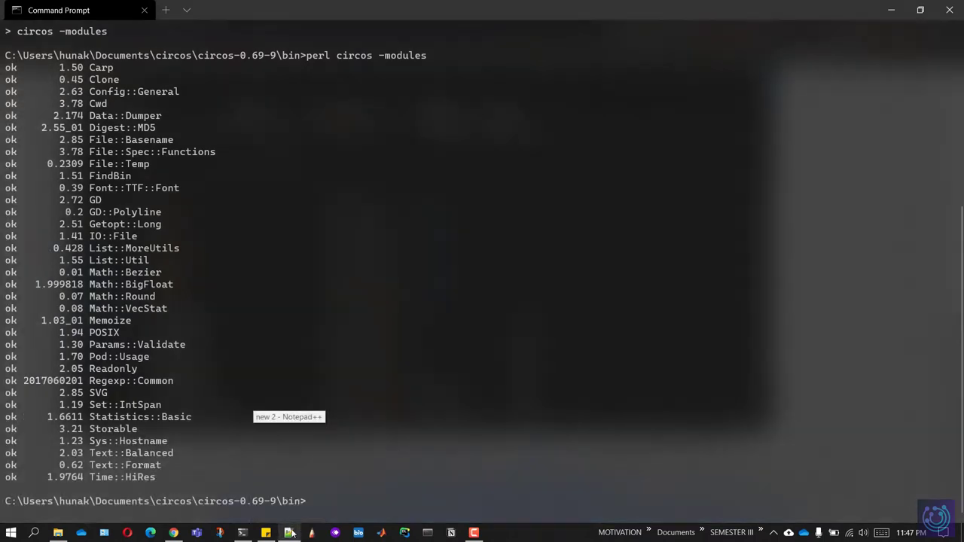
# Dock the terminal on the left and start the new 2 note with 'install'.
pyautogui.click(289, 532)
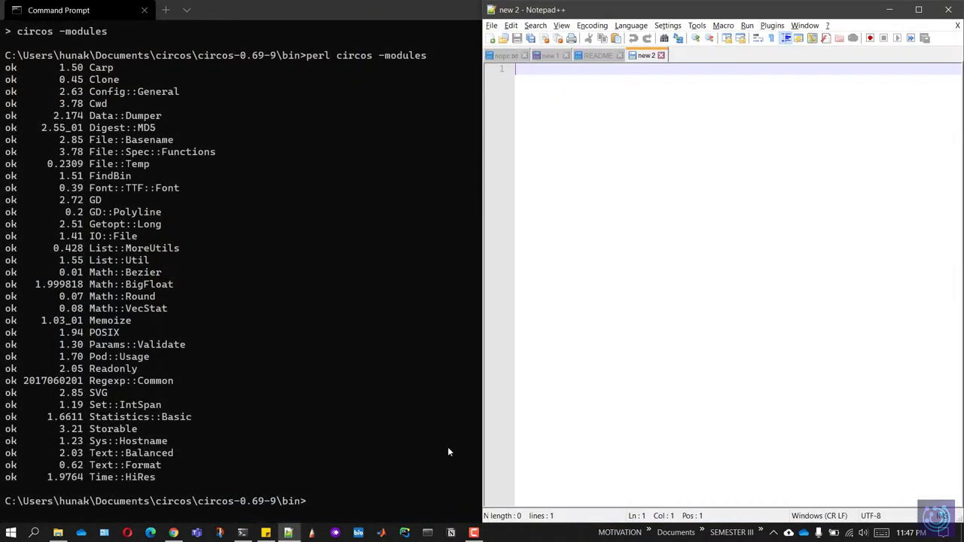
pyautogui.moveTo(456, 18); pyautogui.dragTo(1, 94)
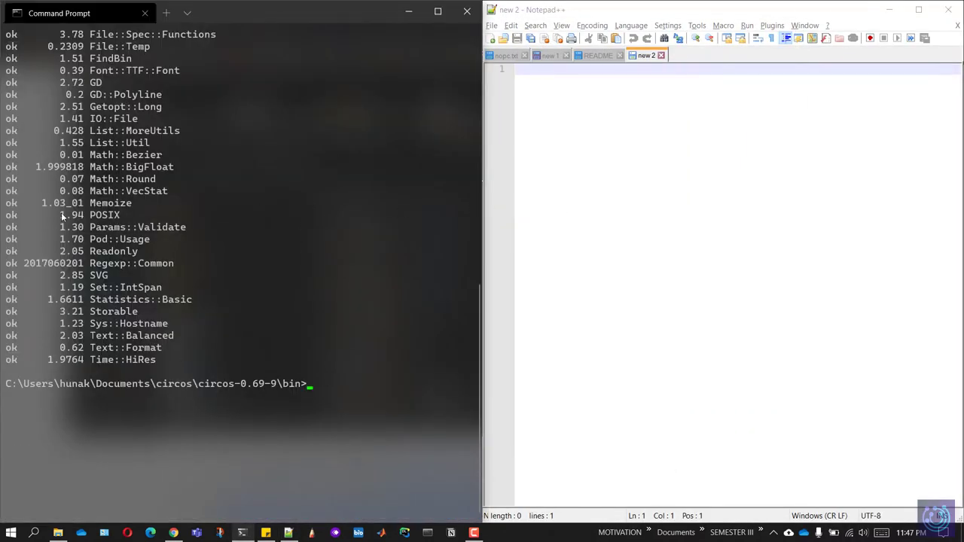
pyautogui.scroll(2, 53, 208)
pyautogui.click(672, 117)
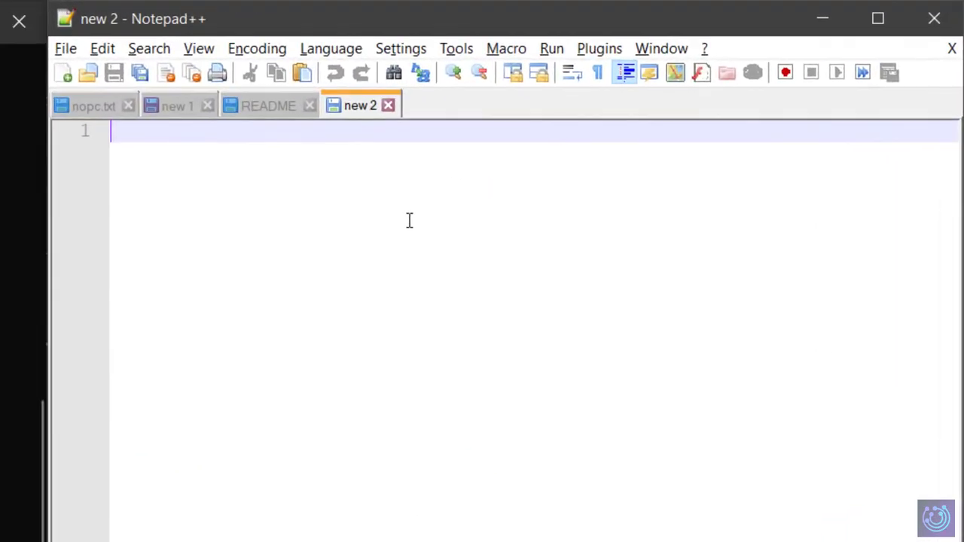
pyautogui.write('install')
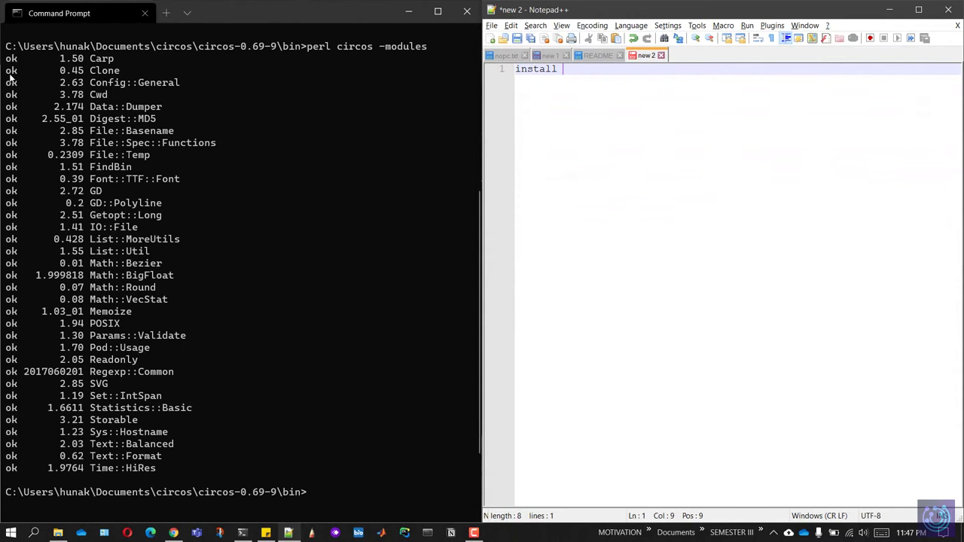
# Copy Data::Dumper and Math::Bezier from the module list onto the install line.
pyautogui.click(91, 111)
pyautogui.moveTo(92, 110); pyautogui.dragTo(161, 111)
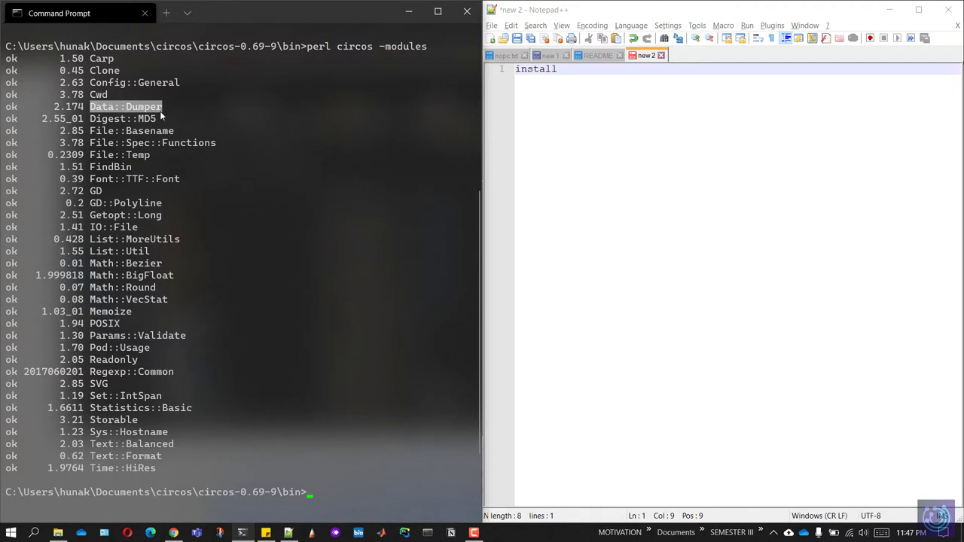
pyautogui.hotkey('ctrl', 'c')
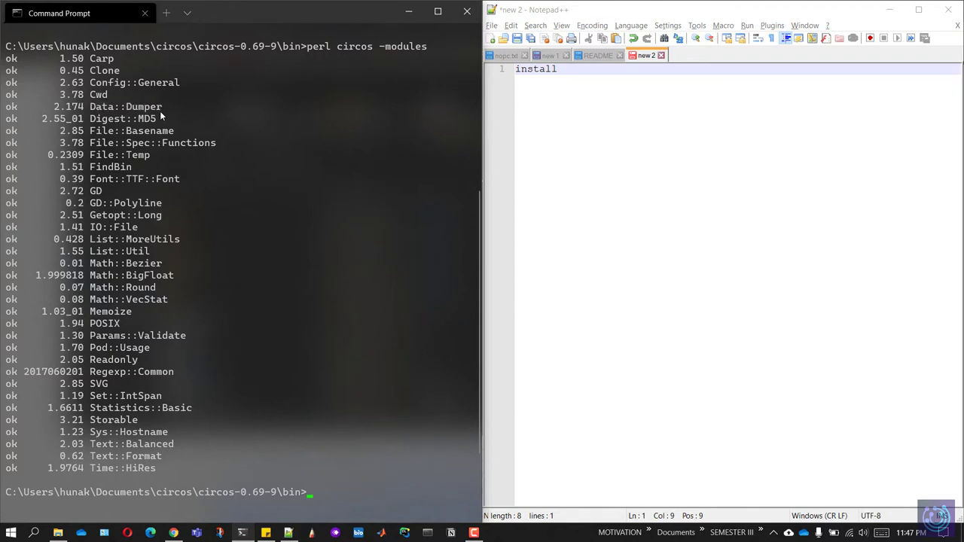
pyautogui.click(624, 78)
pyautogui.hotkey('ctrl', 'v')
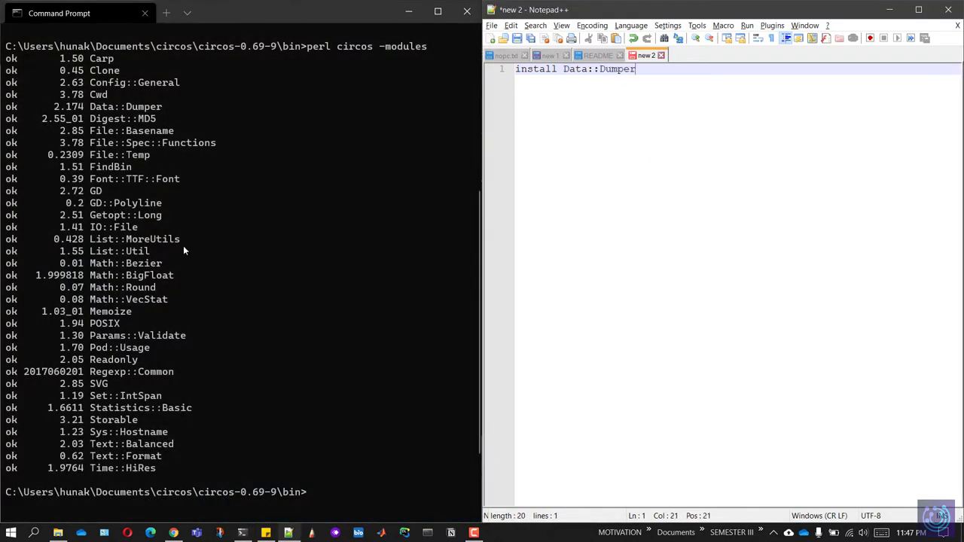
pyautogui.moveTo(90, 264); pyautogui.dragTo(153, 267)
pyautogui.click(90, 265)
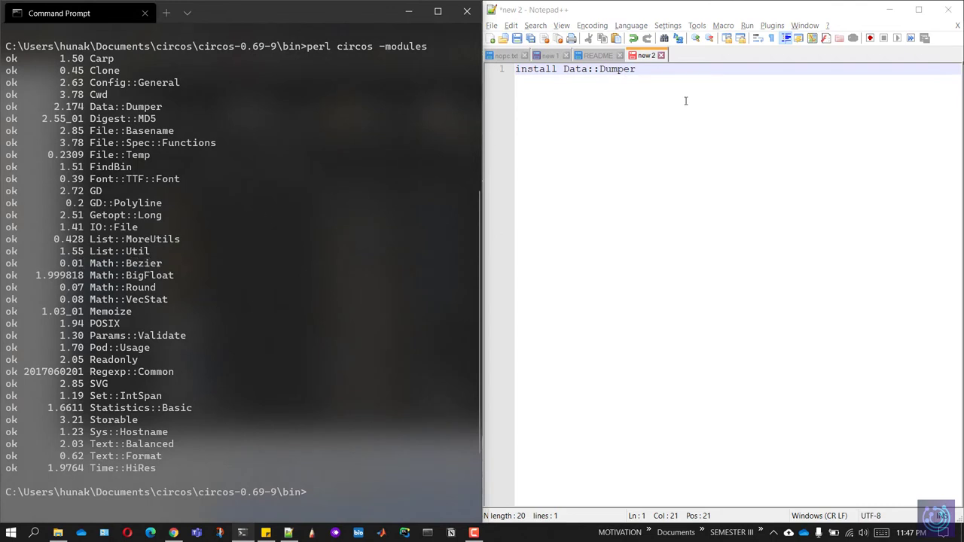
pyautogui.click(662, 71)
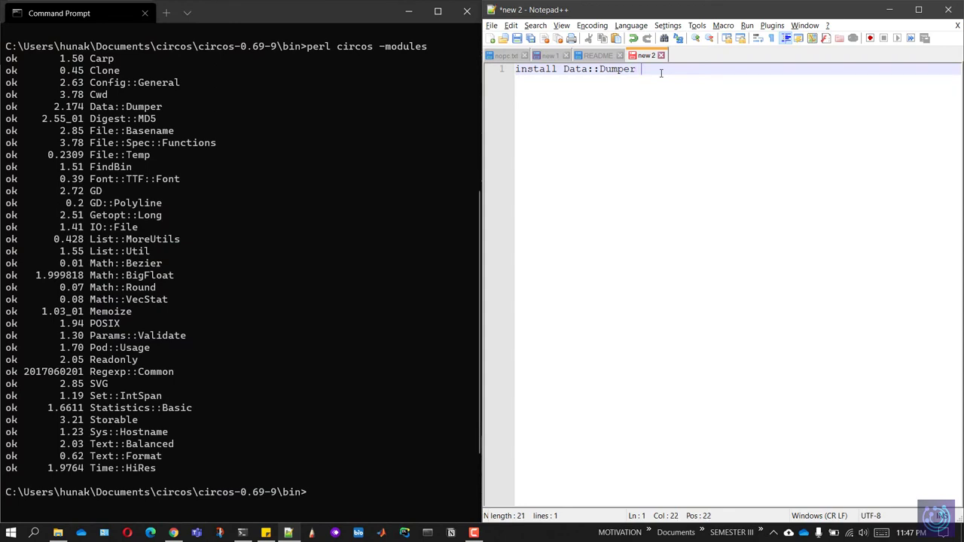
pyautogui.hotkey('ctrl', 'v')
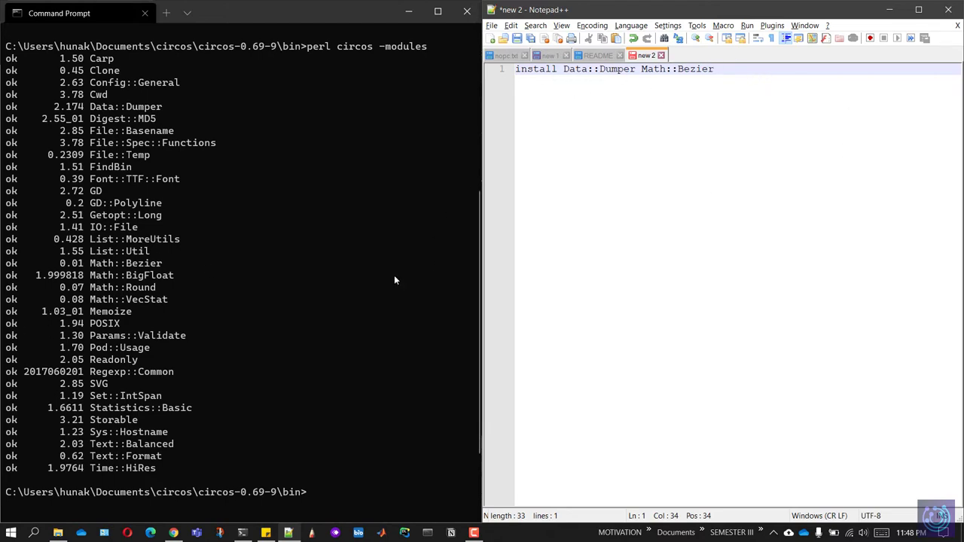
# Open the CPAN shell via perl -MCPAN -e shell, run install Data::Dumper Math::Bezier, then exit.
pyautogui.scroll(-3, 313, 339)
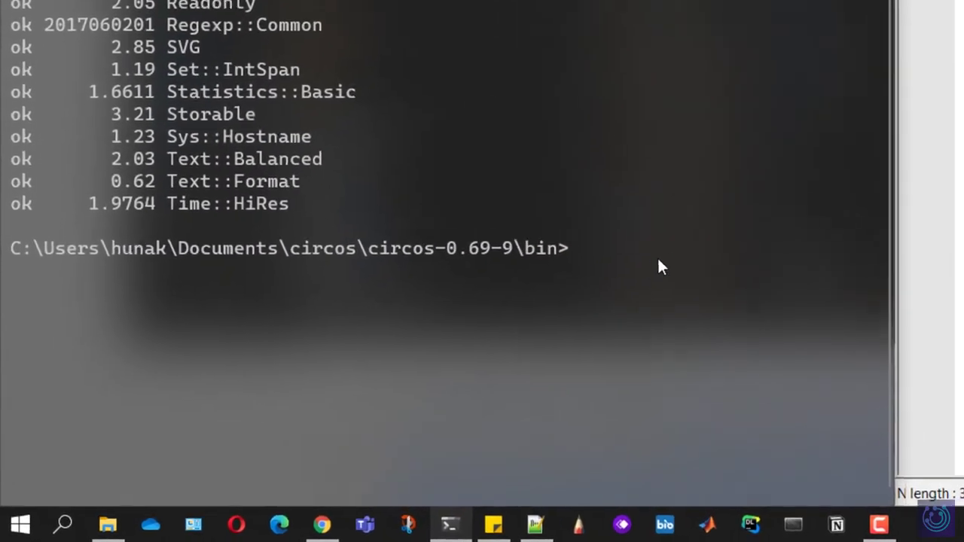
pyautogui.write('perl -M')
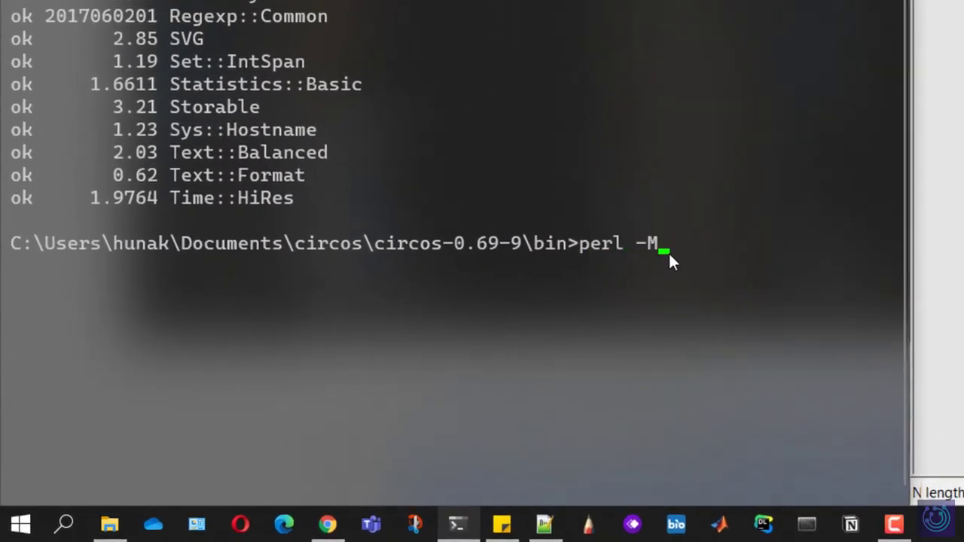
pyautogui.write('CPAN -e shell')
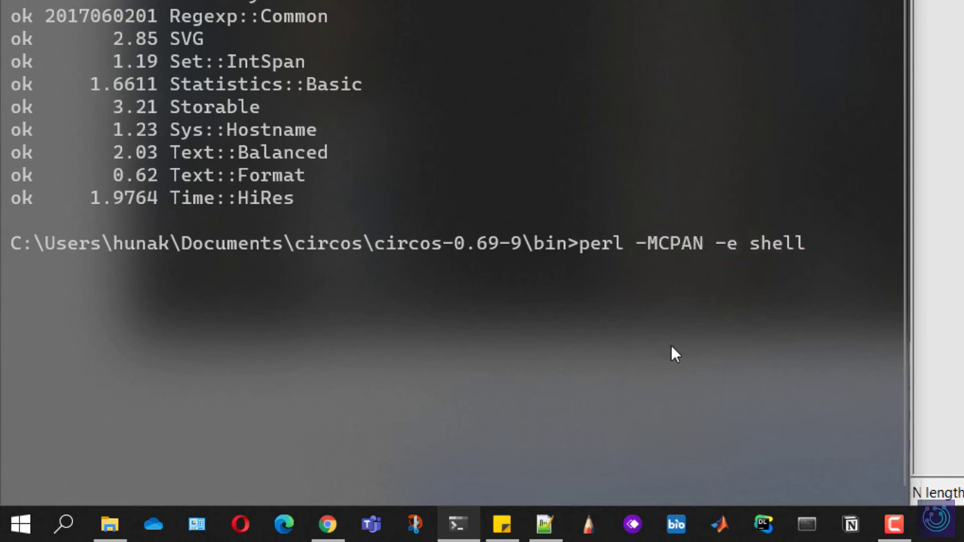
pyautogui.press('Return')
pyautogui.press('Return')
pyautogui.press('Return')
pyautogui.press('Return')
pyautogui.press('Return')
pyautogui.press('Return')
pyautogui.press('Return')
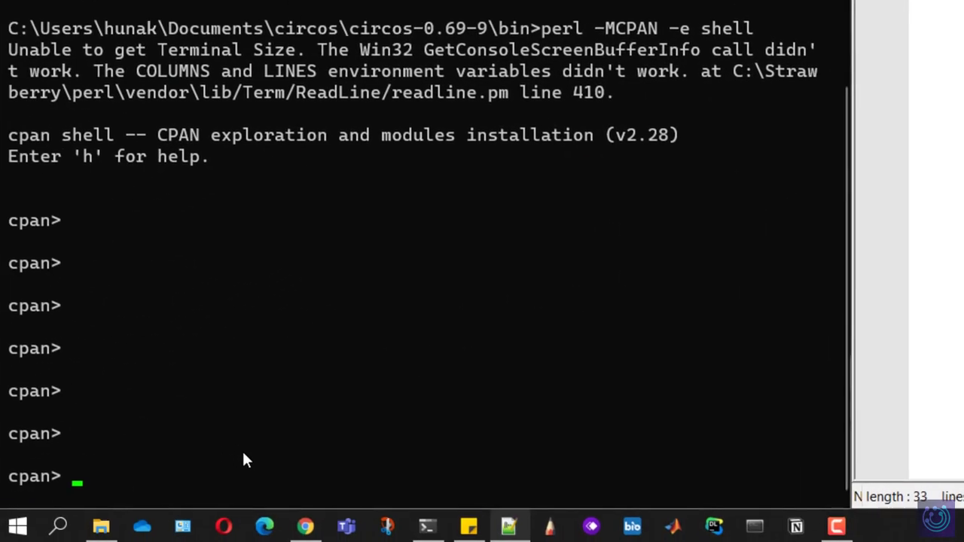
pyautogui.rightClick(243, 458)
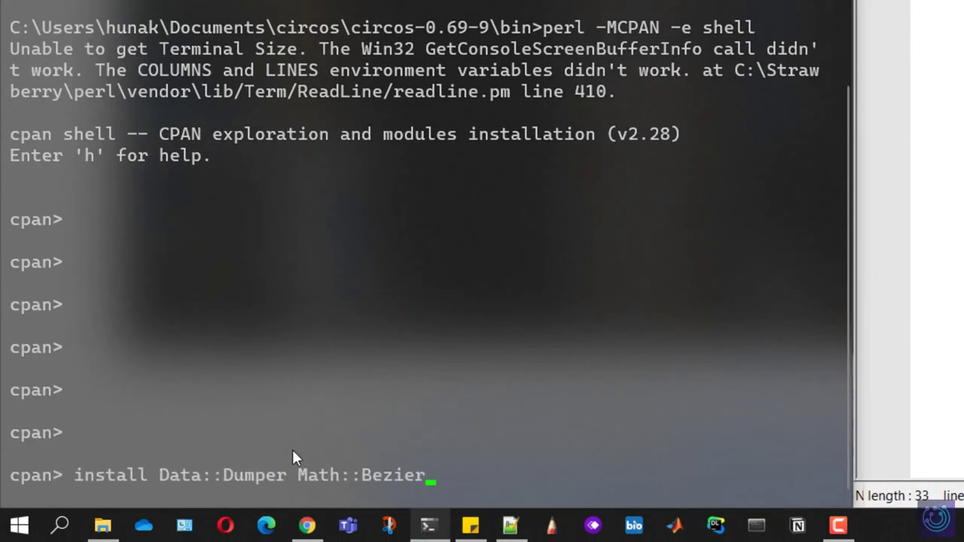
pyautogui.press('Return')
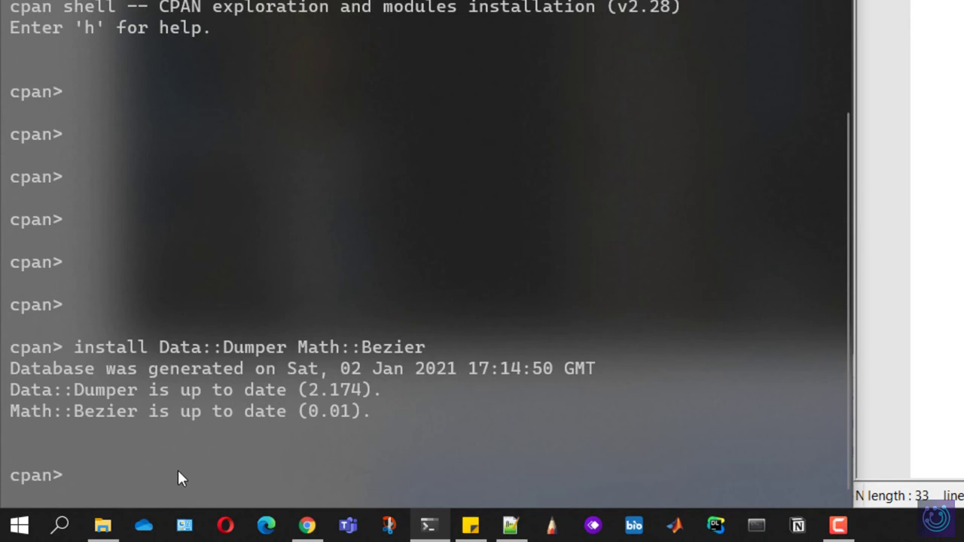
pyautogui.write('exit')
pyautogui.press('Return')
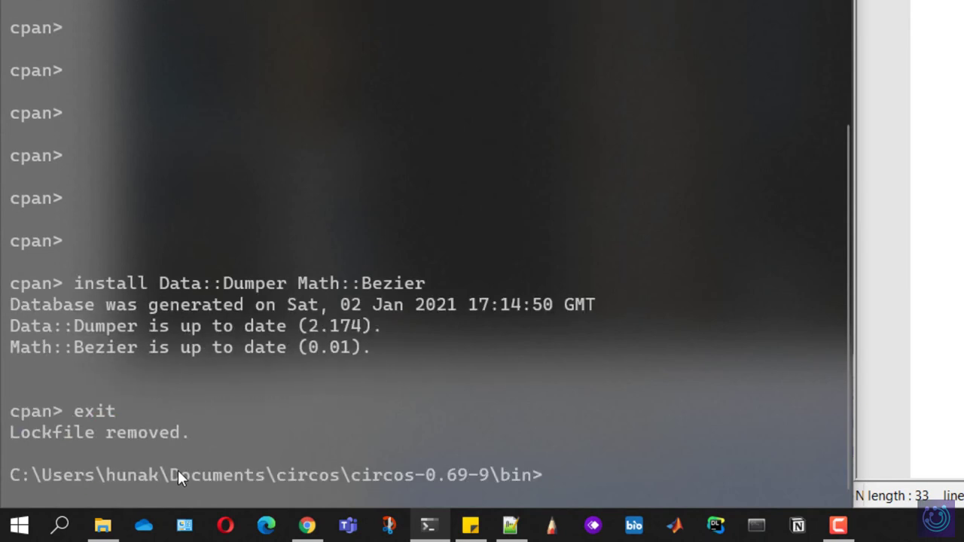
# Clear the console, rerun perl circos -modules from history, then clear again.
pyautogui.write('cls')
pyautogui.press('Return')
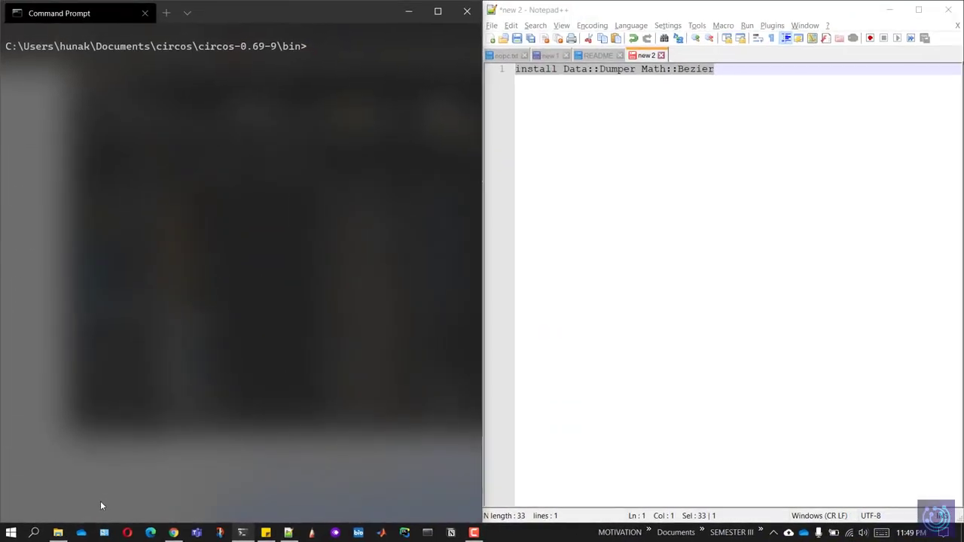
pyautogui.press('Up')
pyautogui.press('Up')
pyautogui.press('Up')
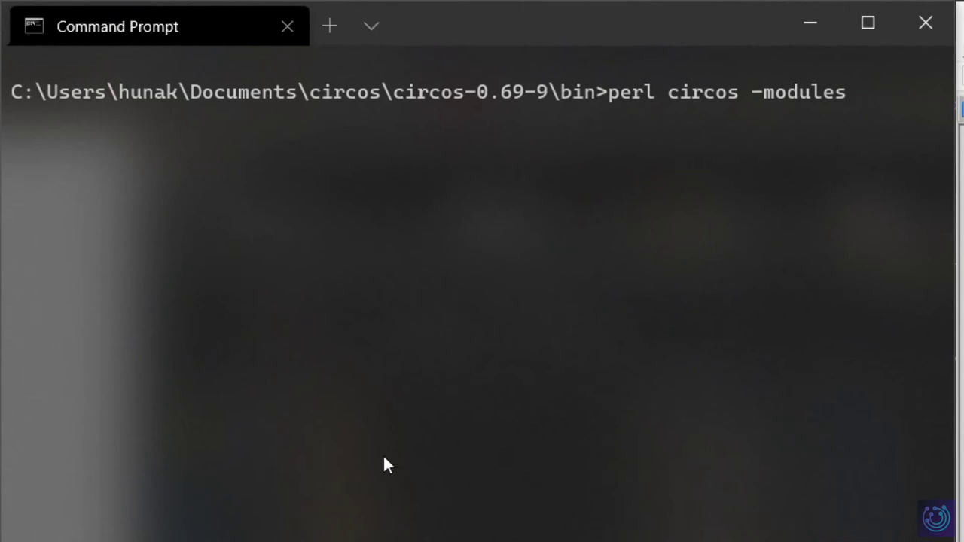
pyautogui.press('Return')
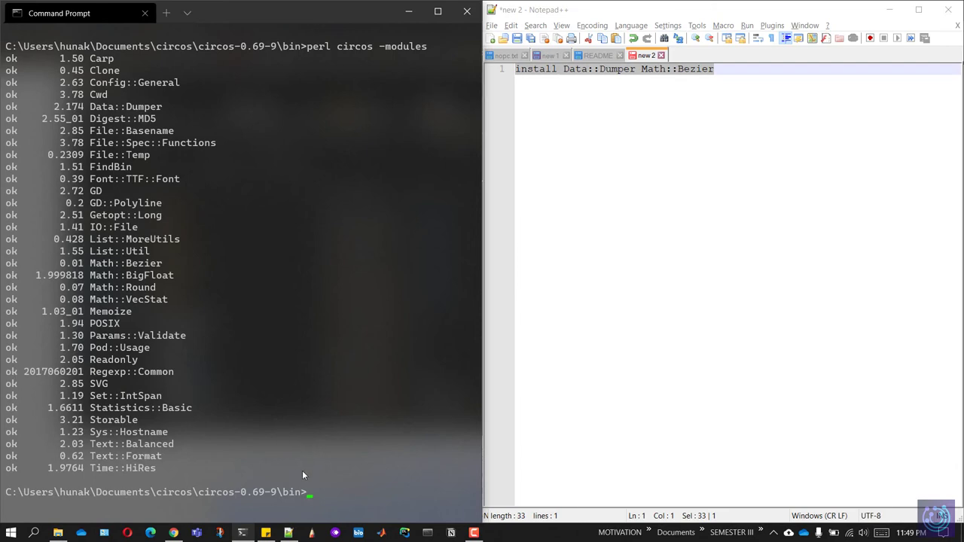
pyautogui.write('cls')
pyautogui.press('Return')
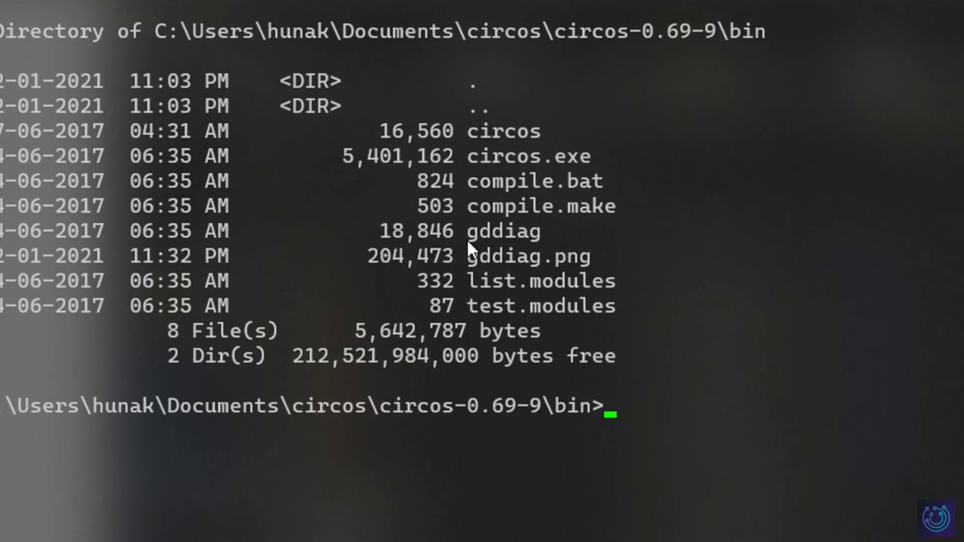
# Run 'perl gddiag' to generate gddiag.png (20603 colors, GD 2.72) and copy its file name.
pyautogui.moveTo(467, 239); pyautogui.dragTo(530, 239)
pyautogui.rightClick(634, 409)
pyautogui.write('perl ')
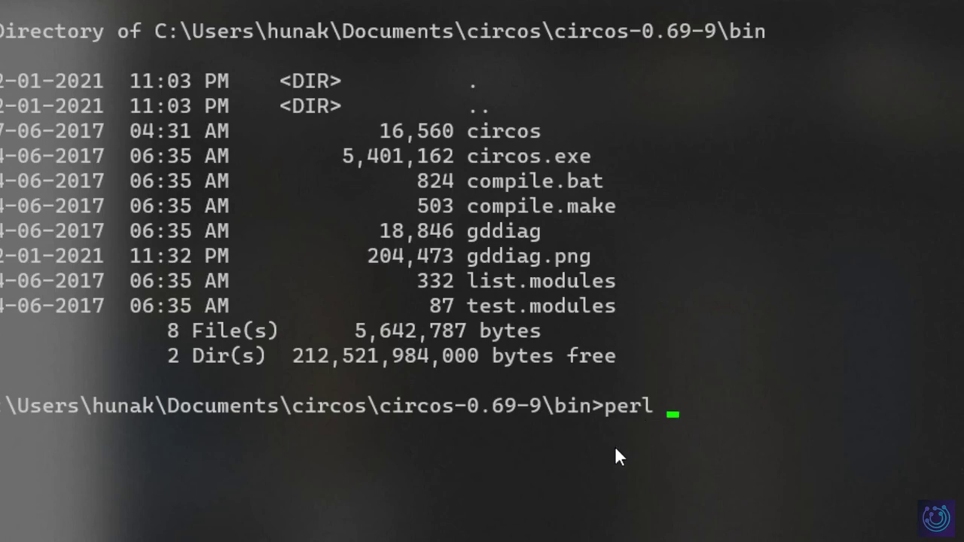
pyautogui.write('gddiag')
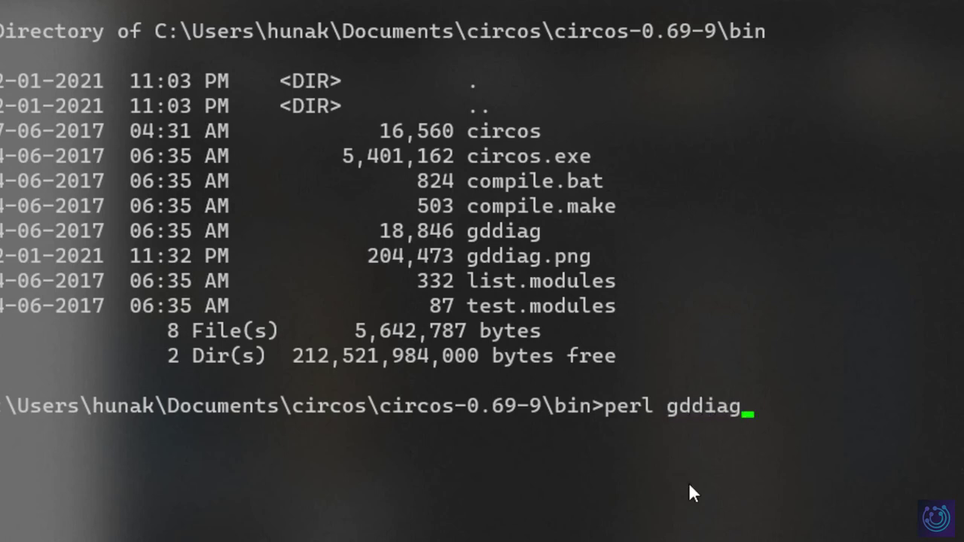
pyautogui.press('Return')
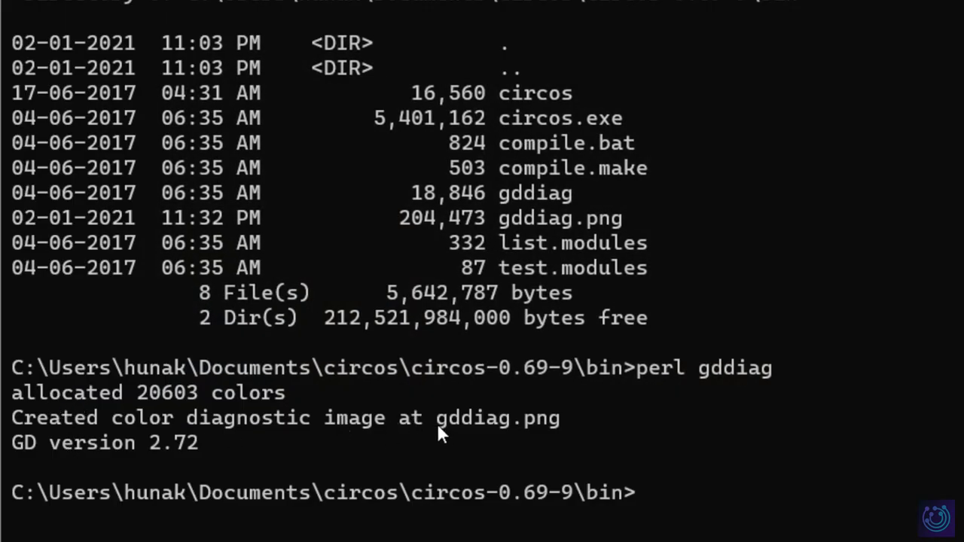
pyautogui.moveTo(437, 423); pyautogui.dragTo(552, 425)
pyautogui.rightClick(552, 426)
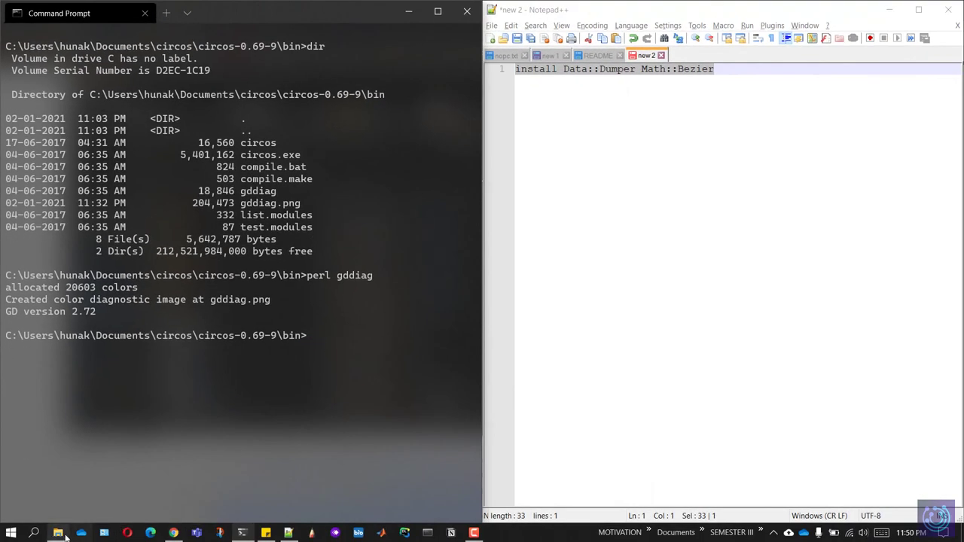
pyautogui.click(57, 532)
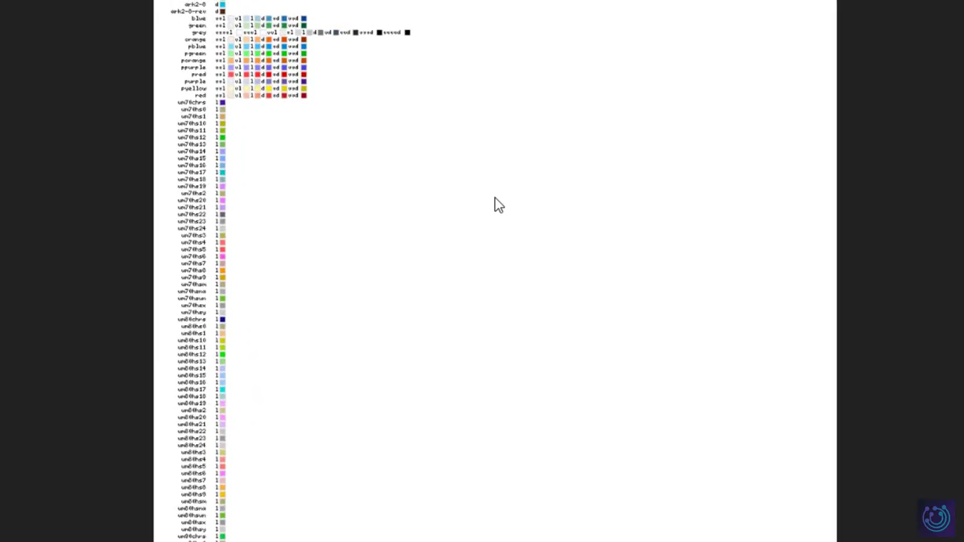
pyautogui.scroll(5, 497, 205)
pyautogui.scroll(-12, 497, 205)
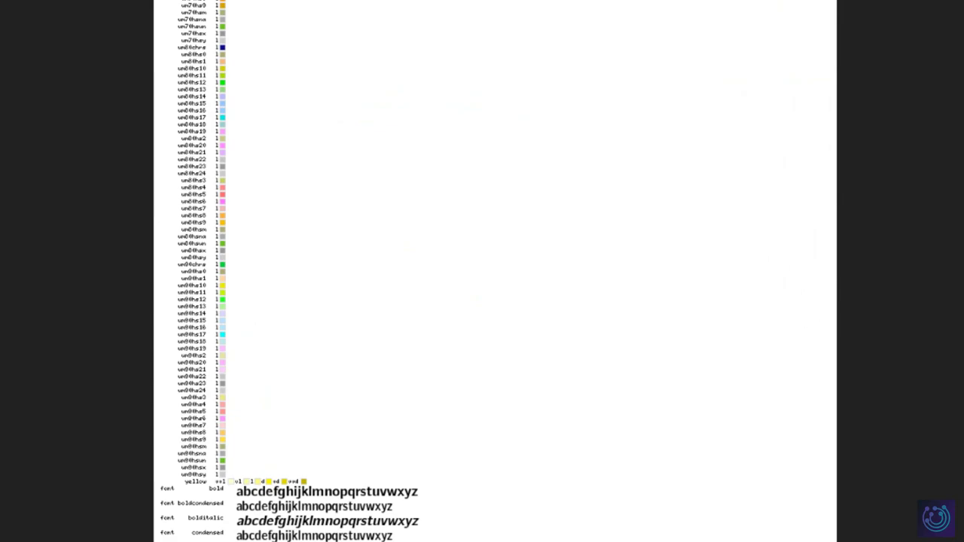
pyautogui.scroll(3, 404, 398)
pyautogui.moveTo(404, 398); pyautogui.dragTo(426, 22)
pyautogui.scroll(-5, 426, 22)
pyautogui.scroll(10, 291, 359)
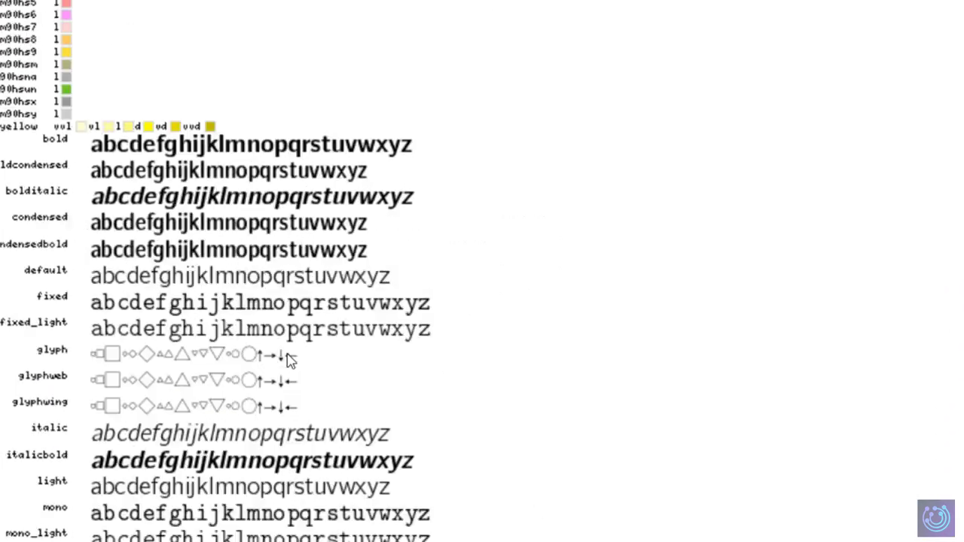
pyautogui.scroll(-5, 433, 328)
pyautogui.scroll(-3, 547, 208)
pyautogui.press('Escape')
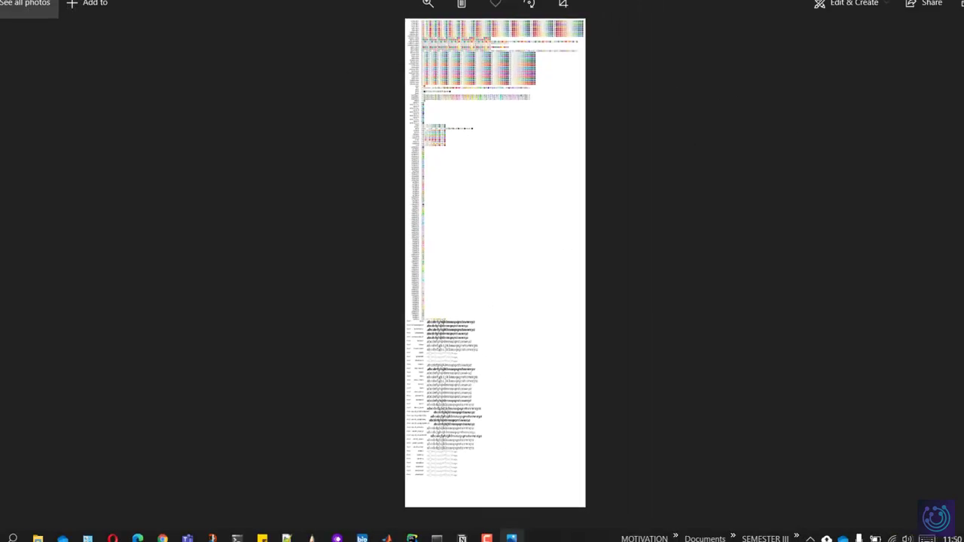